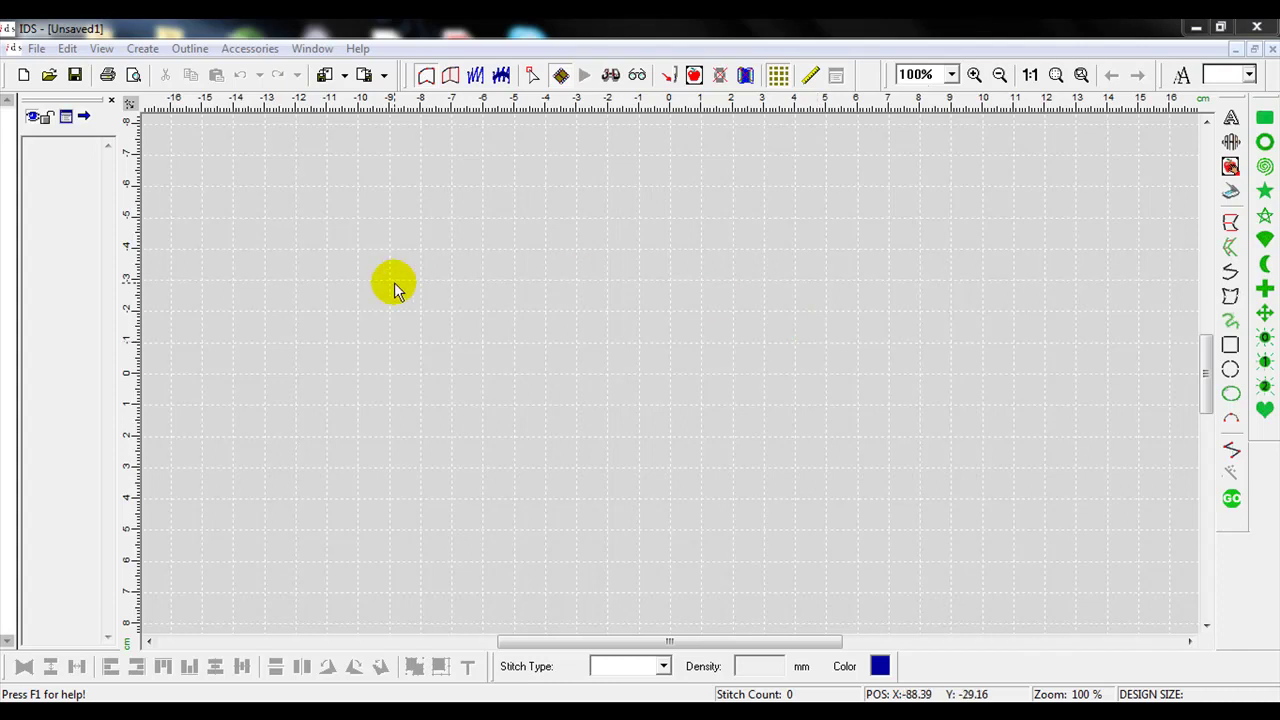
Insert an image, selecting butterfly.wmf from the D: drive.
{"action": "left_click", "coordinate": [150, 58]}
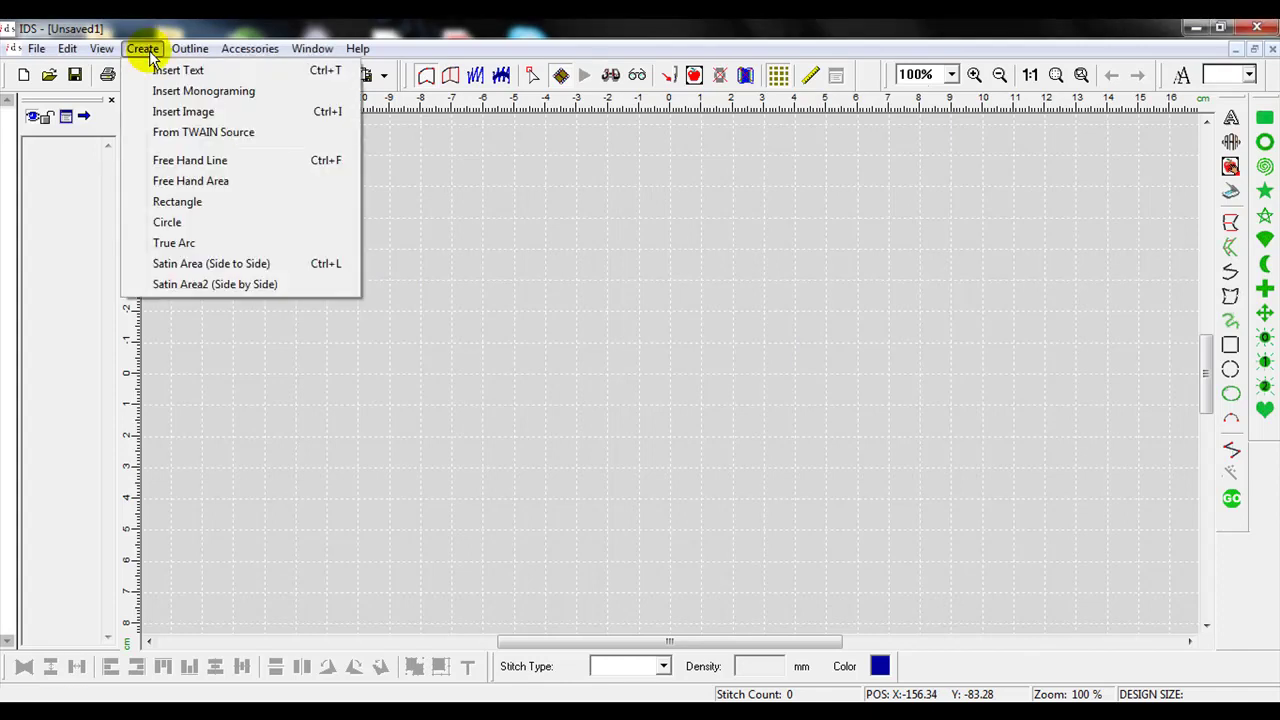
{"action": "left_click", "coordinate": [158, 112]}
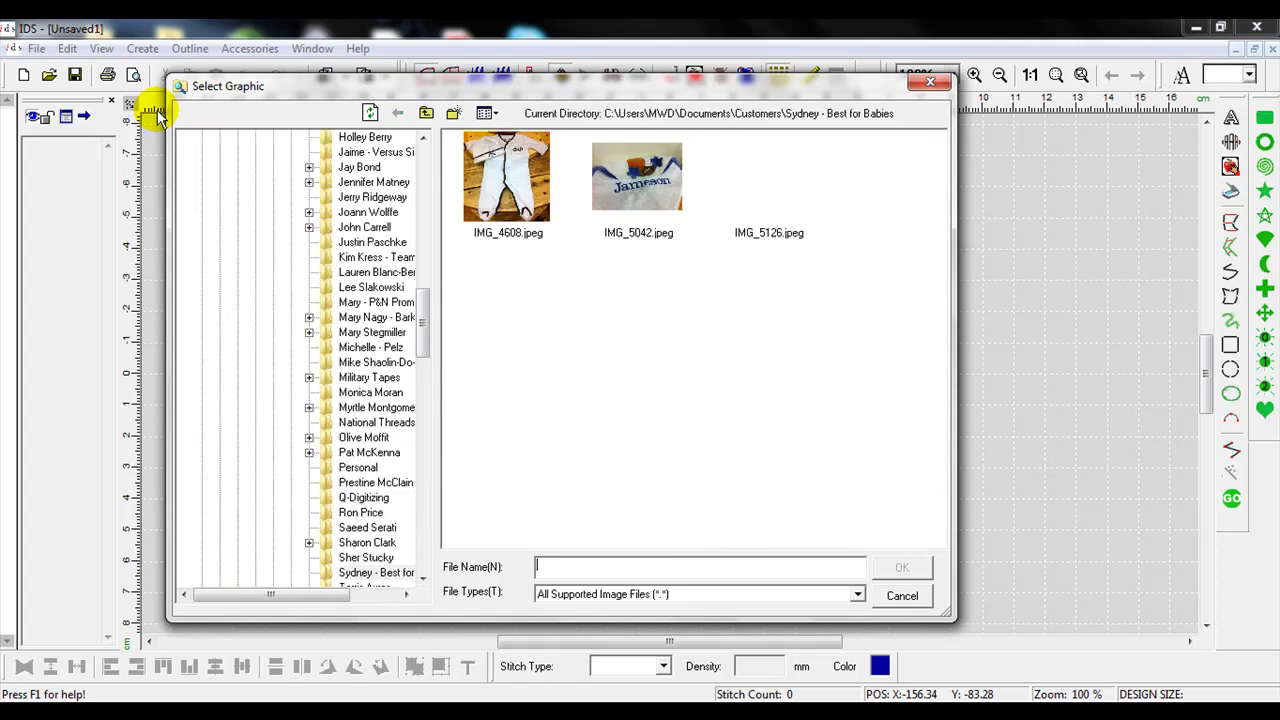
{"action": "left_click_drag", "start_coordinate": [423, 314], "coordinate": [414, 149]}
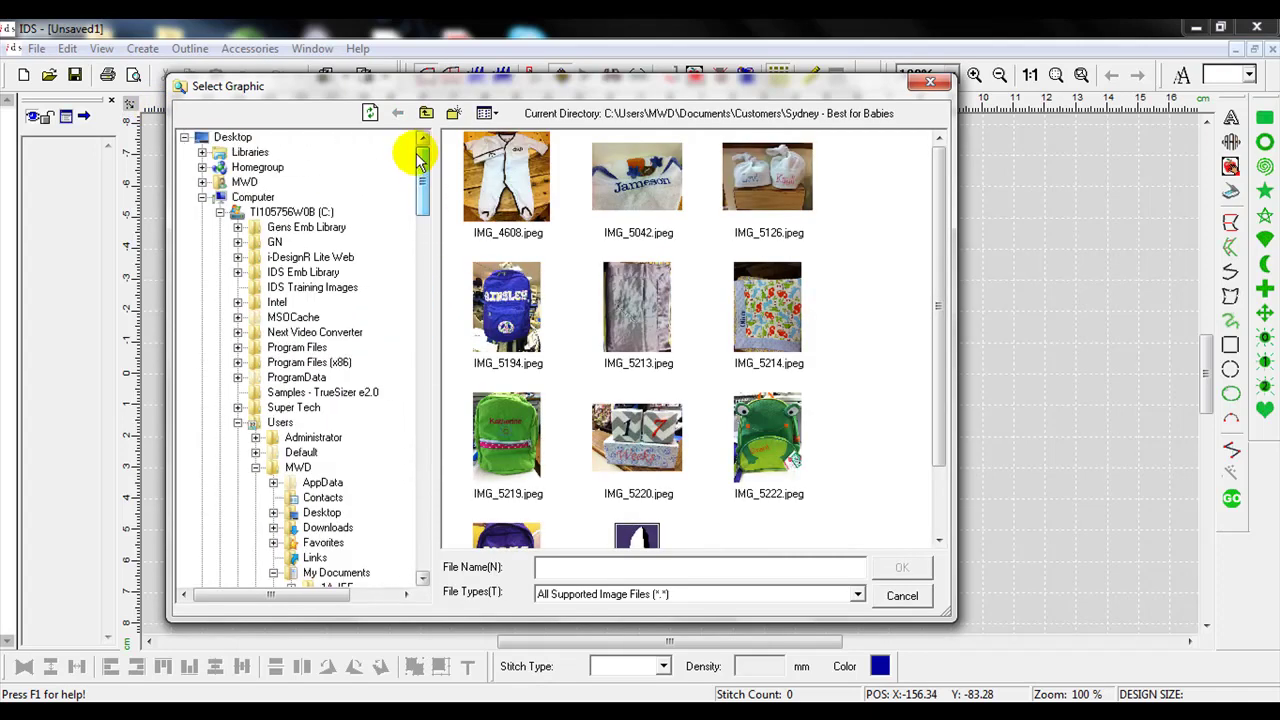
{"action": "left_click", "coordinate": [219, 212]}
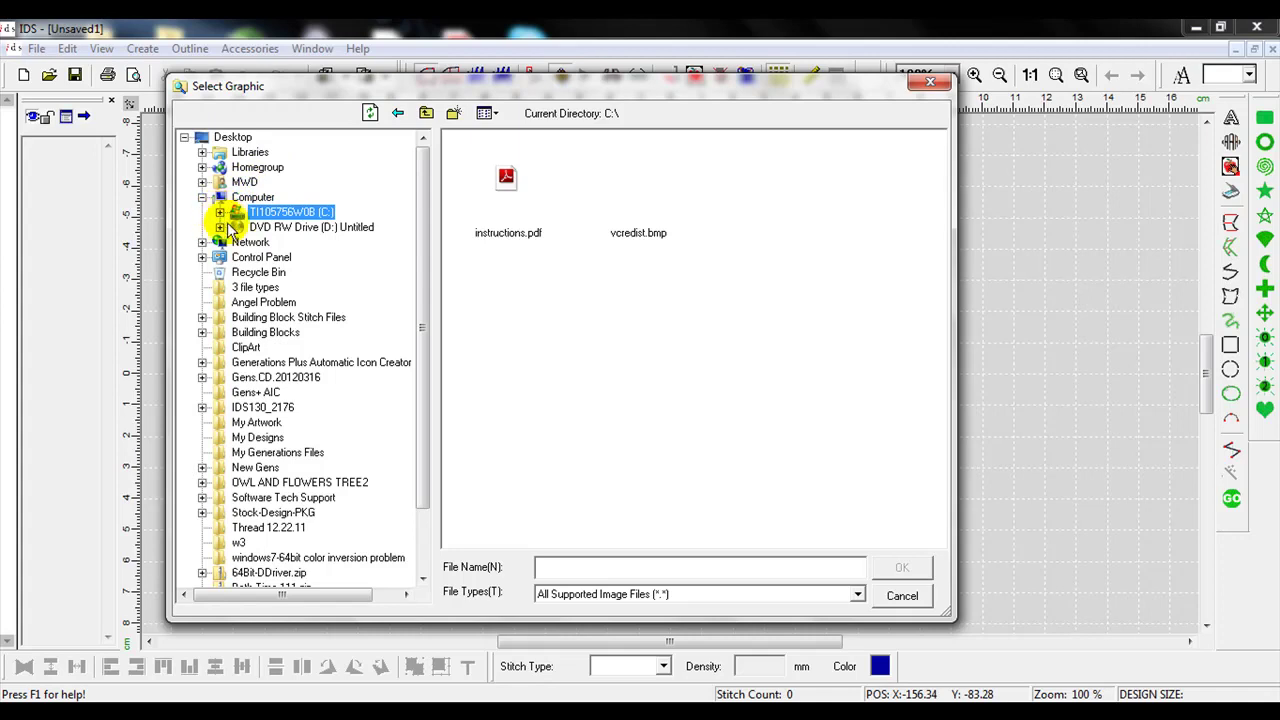
{"action": "left_click", "coordinate": [292, 228]}
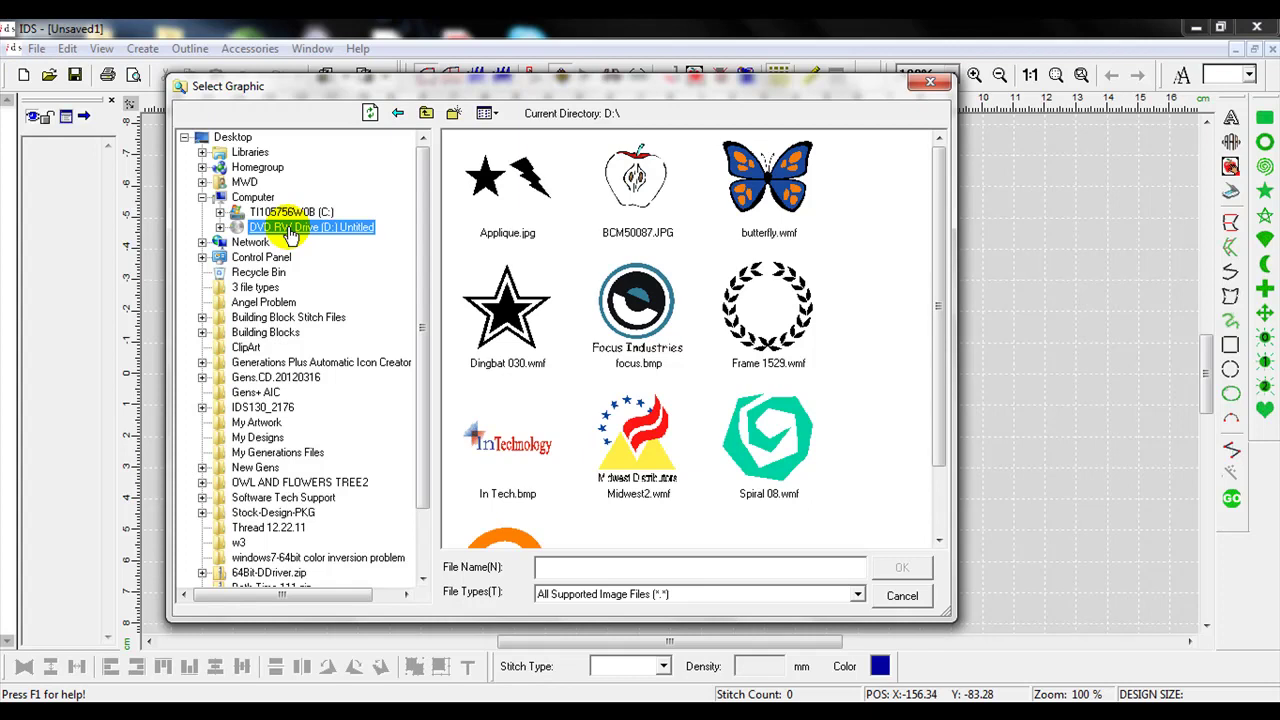
{"action": "left_click", "coordinate": [770, 188]}
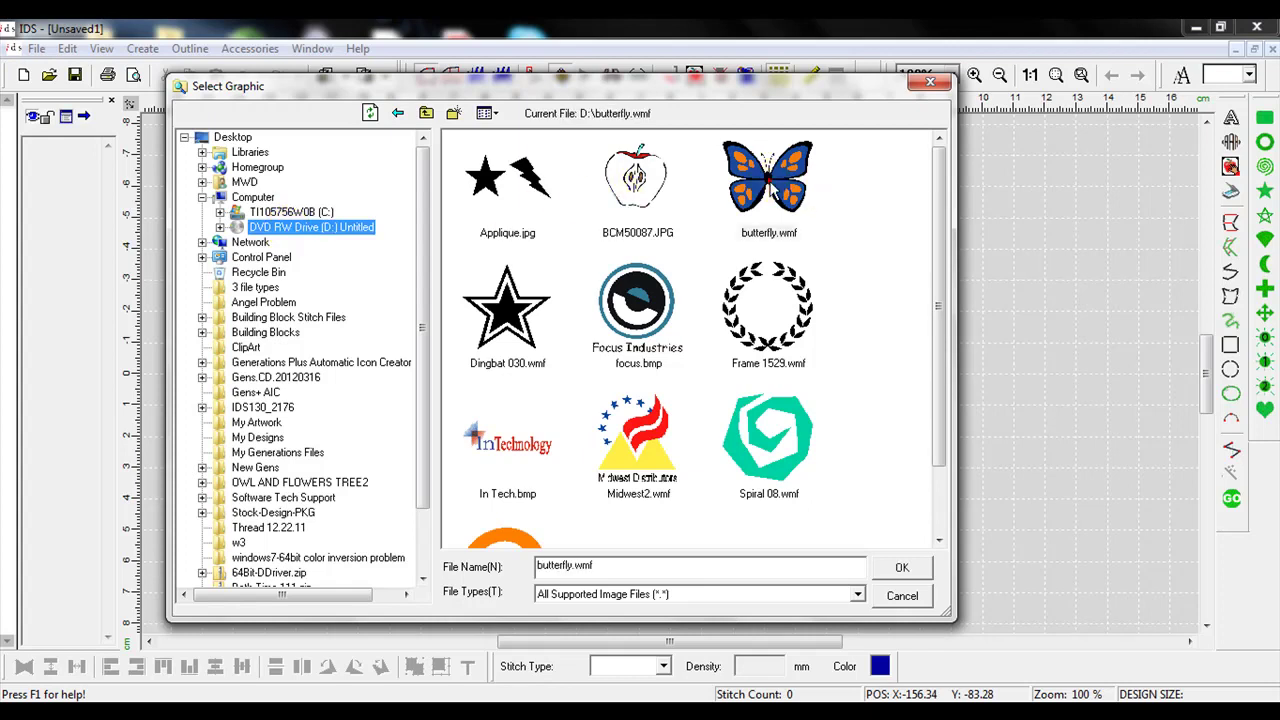
{"action": "left_click", "coordinate": [772, 190]}
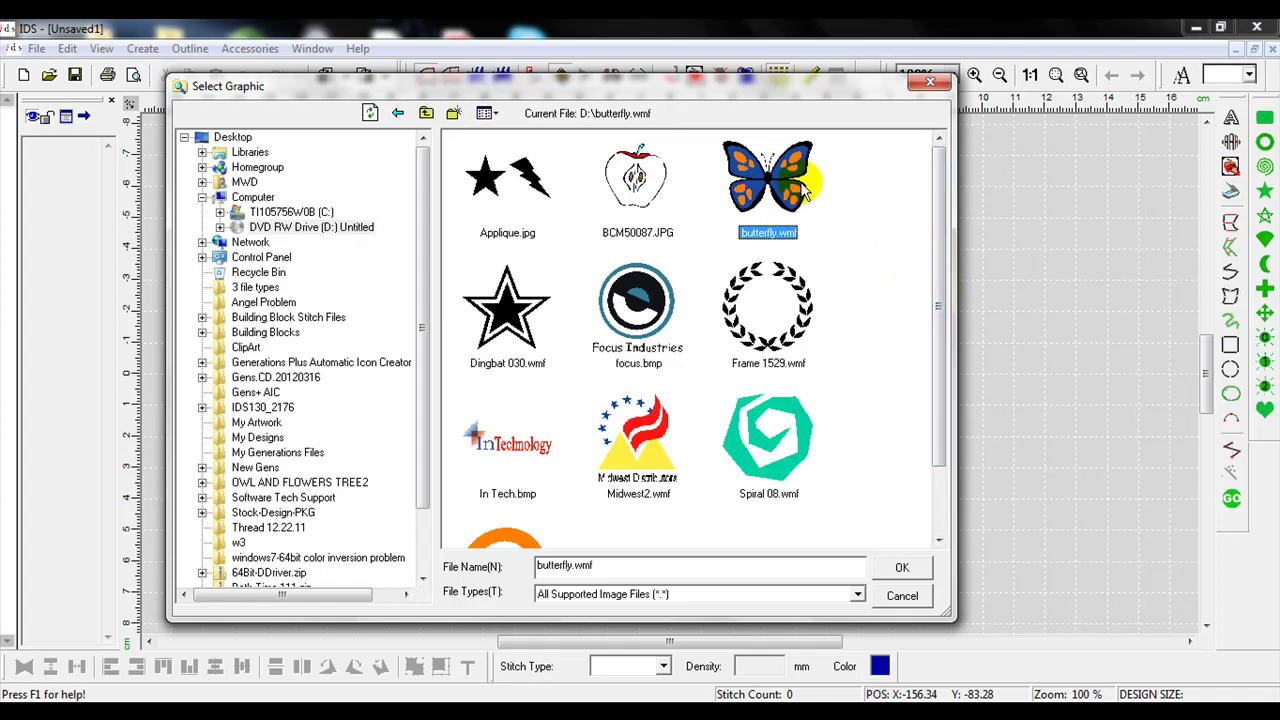
{"action": "left_click", "coordinate": [903, 570]}
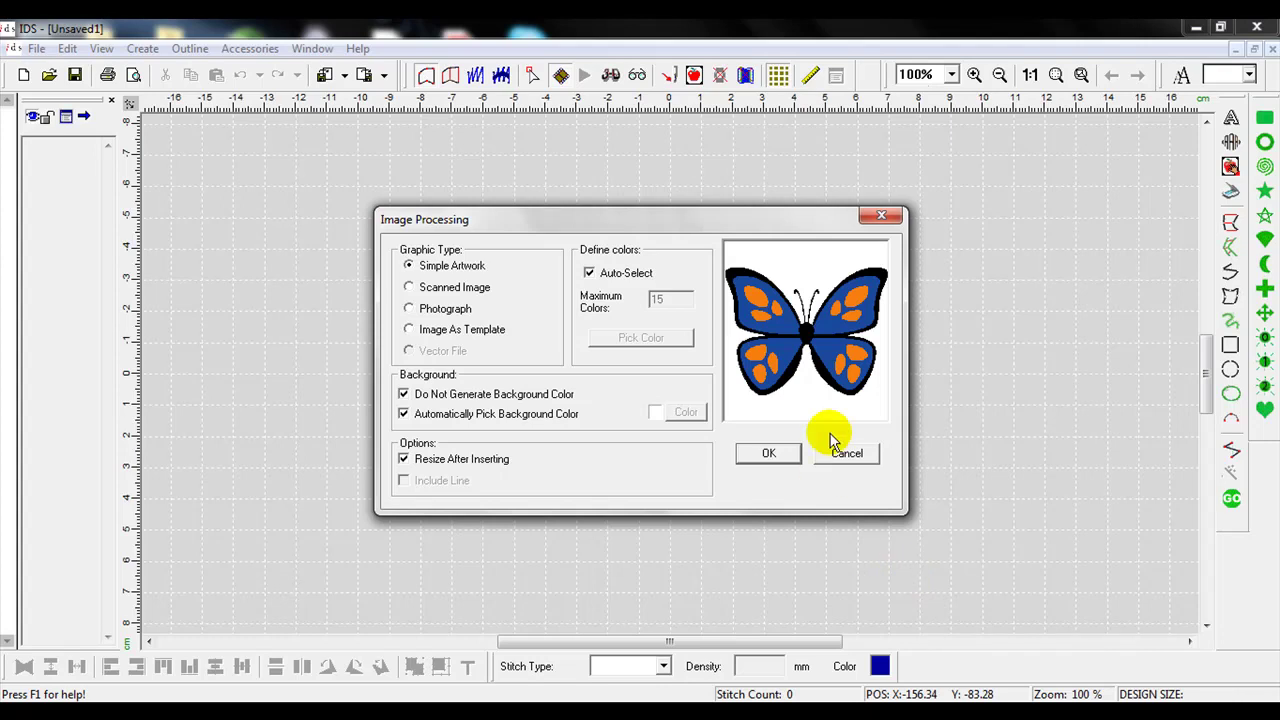
Accept Simple Artwork processing and keep the 91.3 × 72 mm size to place the butterfly.
{"action": "left_click", "coordinate": [768, 454]}
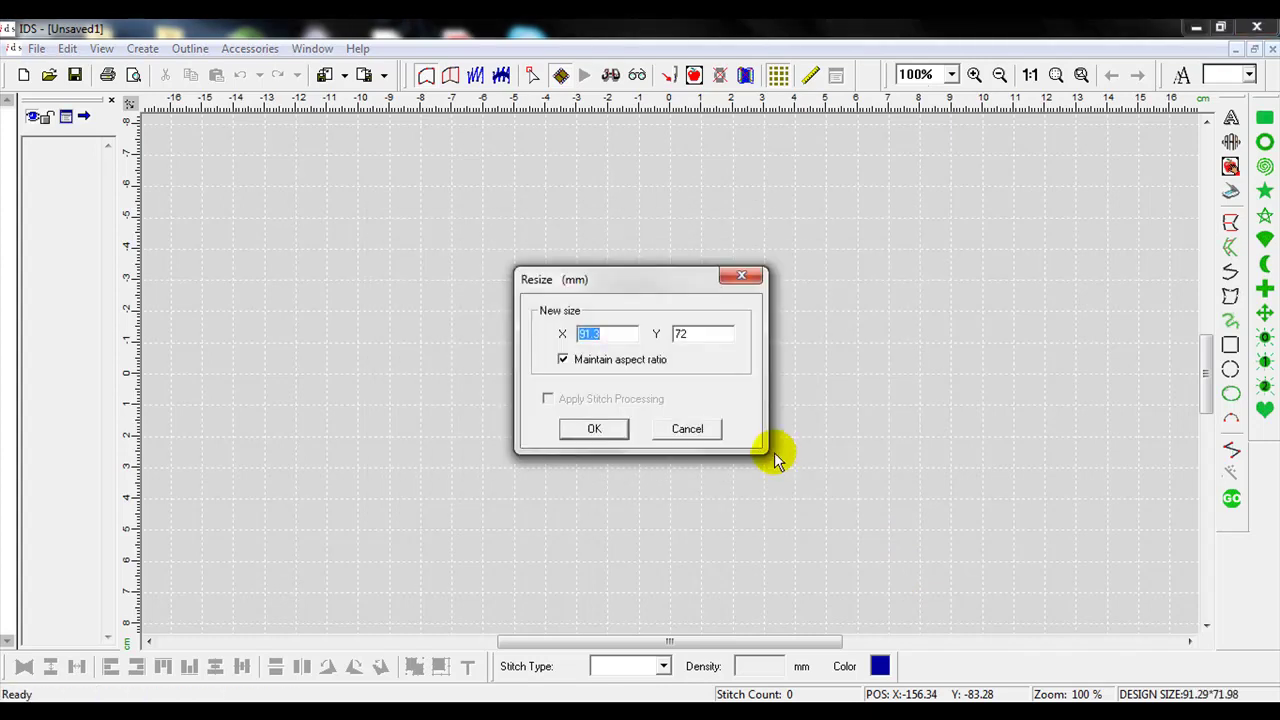
{"action": "left_click", "coordinate": [600, 430]}
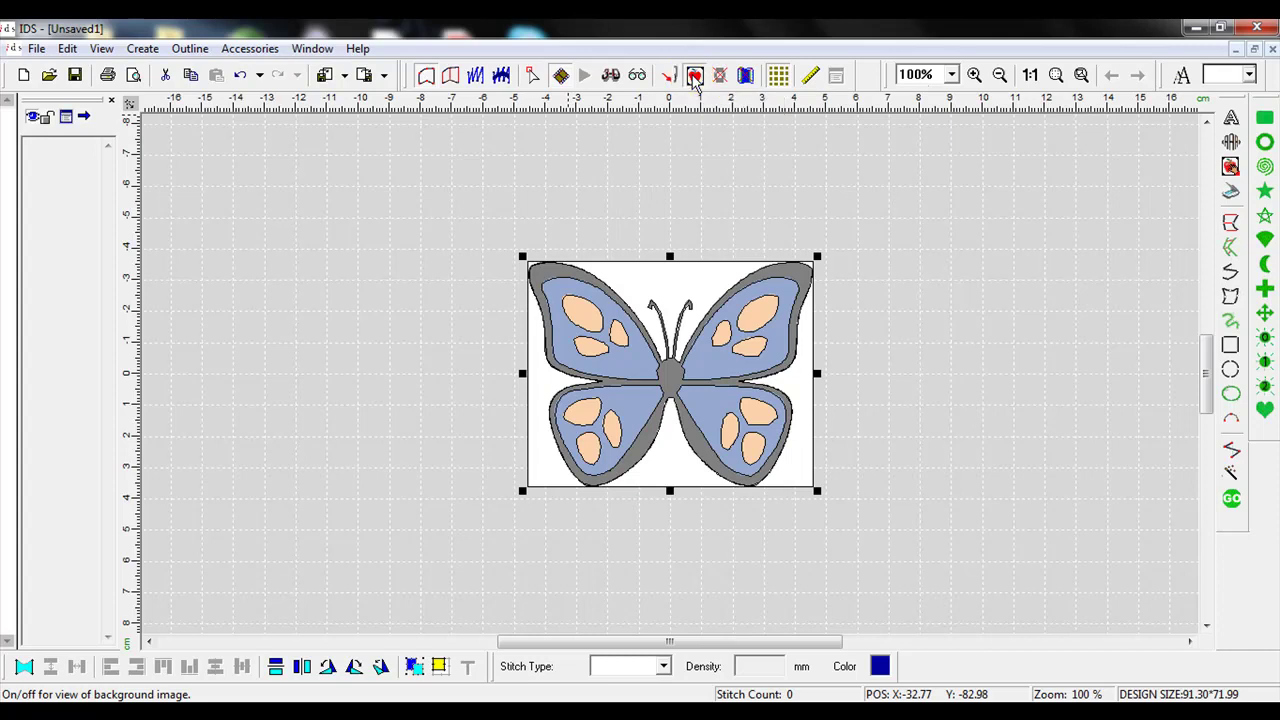
Toggle the background butterfly image off, leaving only its black outlines.
{"action": "left_click", "coordinate": [694, 78]}
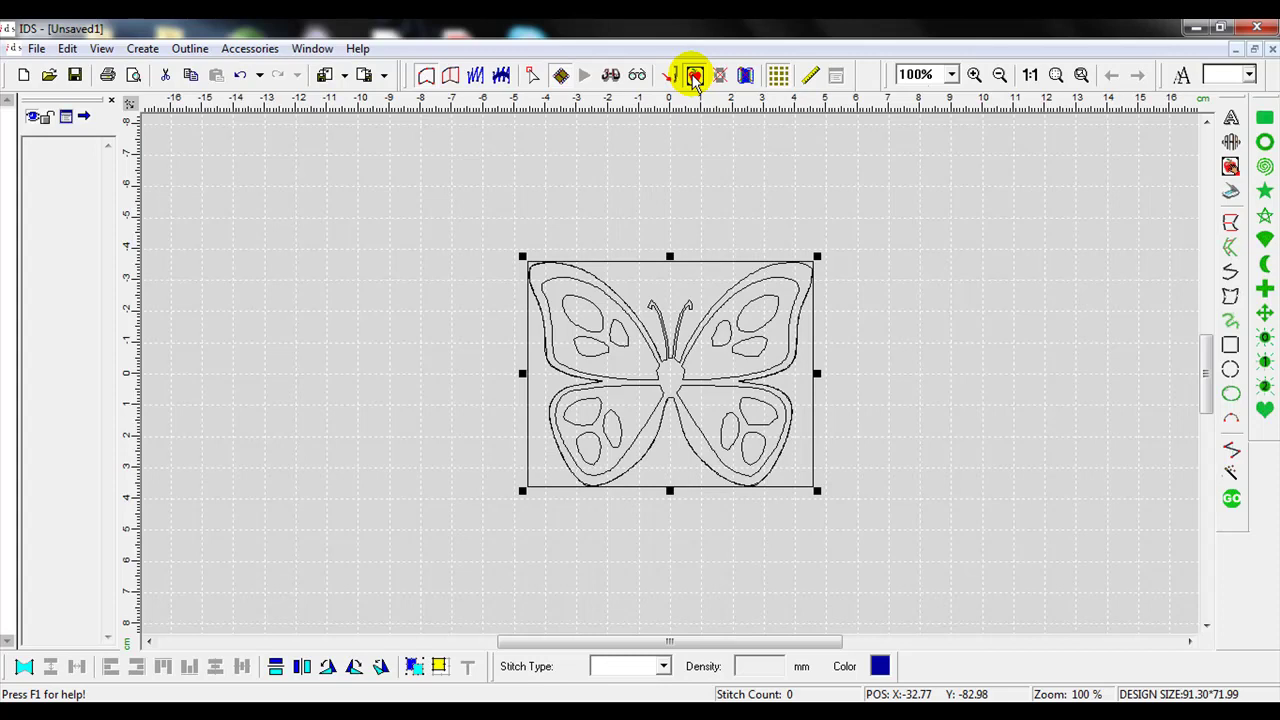
{"action": "left_click", "coordinate": [695, 78]}
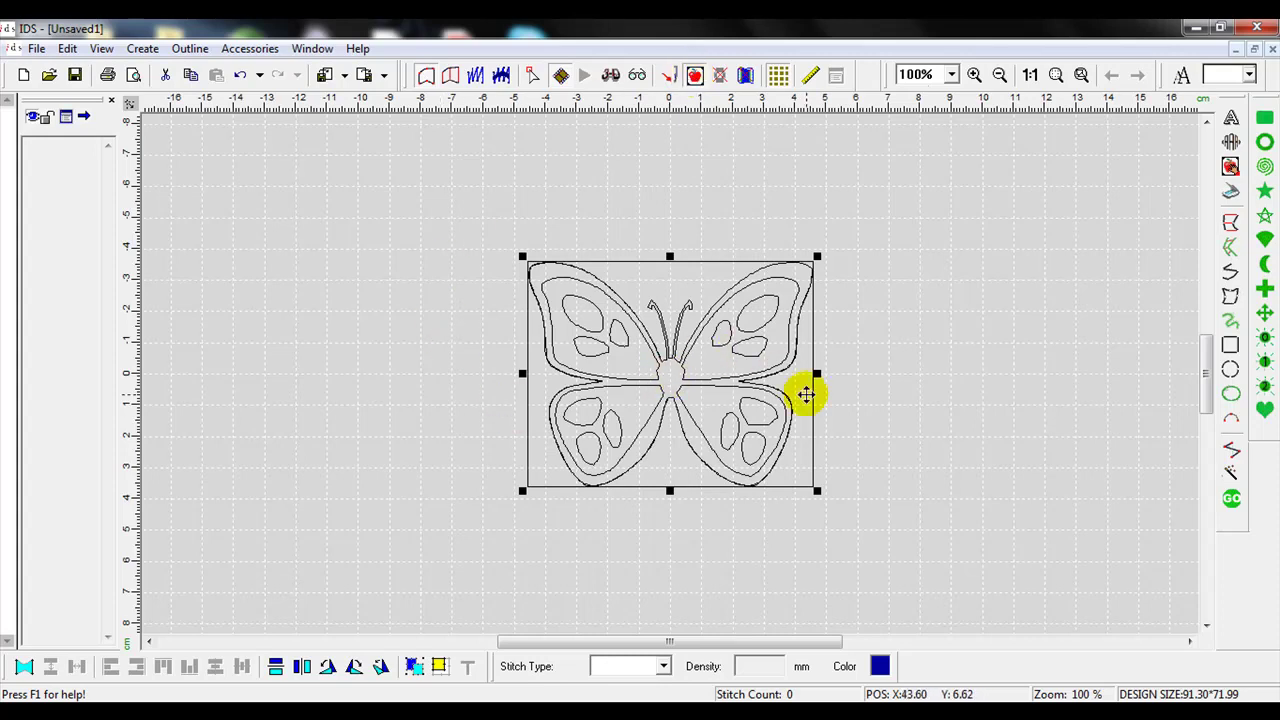
Generate the 11993-stitch butterfly embroidery, then deselect it.
{"action": "left_click", "coordinate": [1232, 500]}
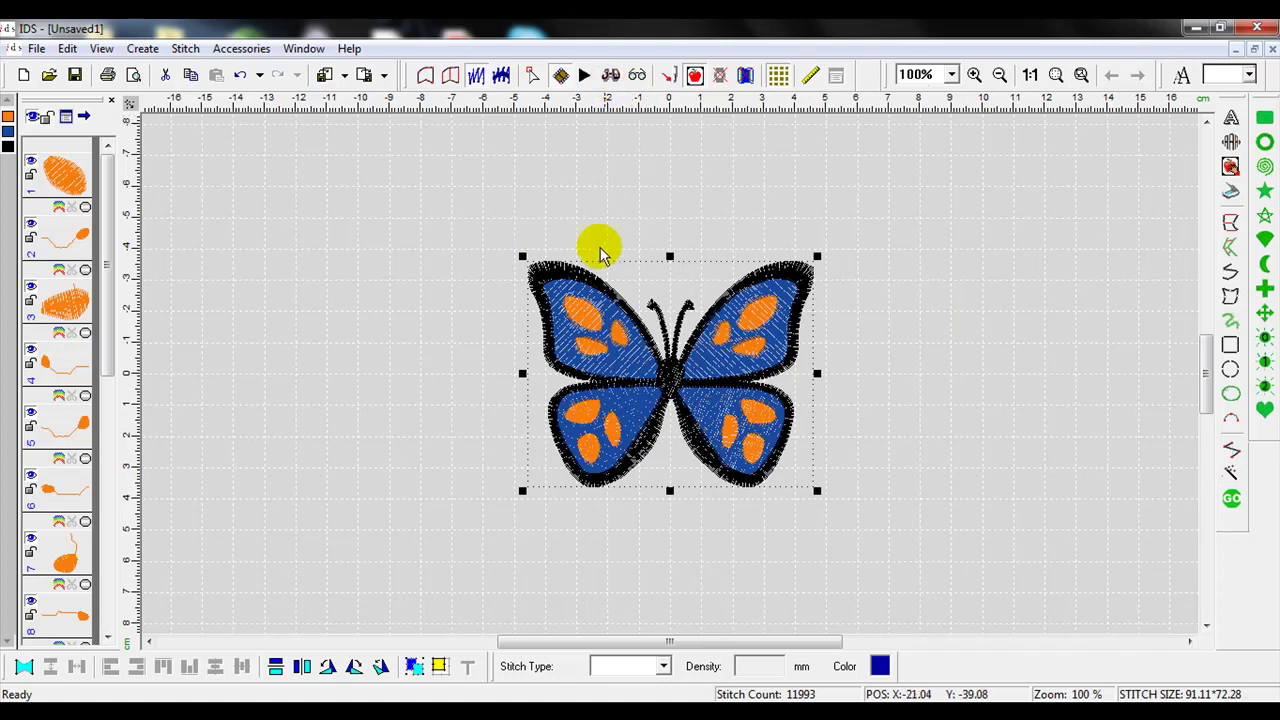
{"action": "left_click", "coordinate": [936, 372]}
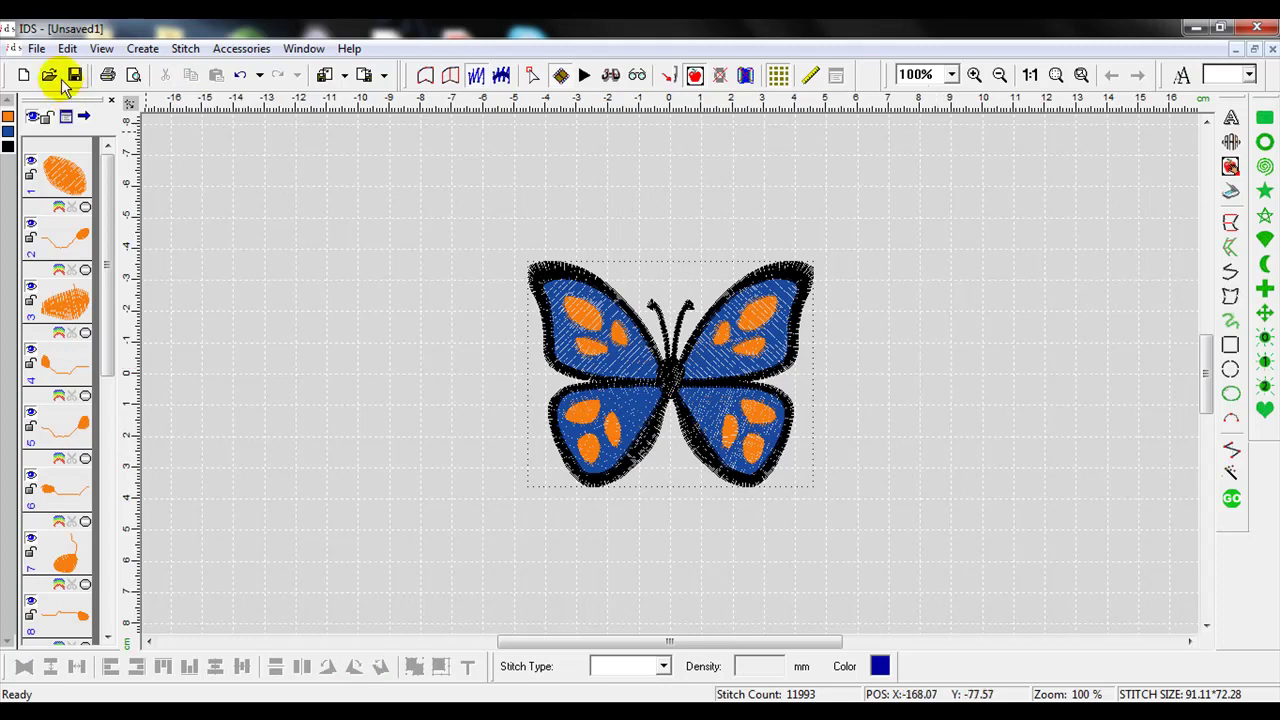
Save the design to the Desktop under the name Butterfly.
{"action": "left_click", "coordinate": [36, 50]}
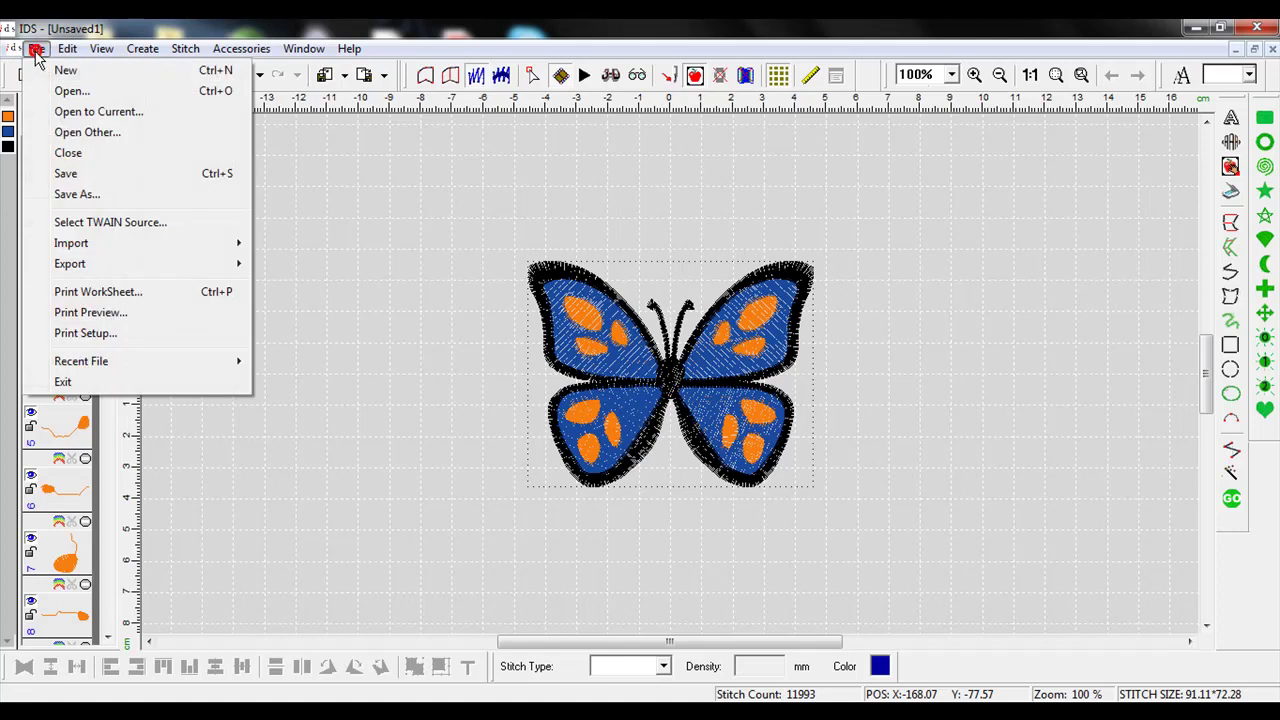
{"action": "left_click", "coordinate": [62, 175]}
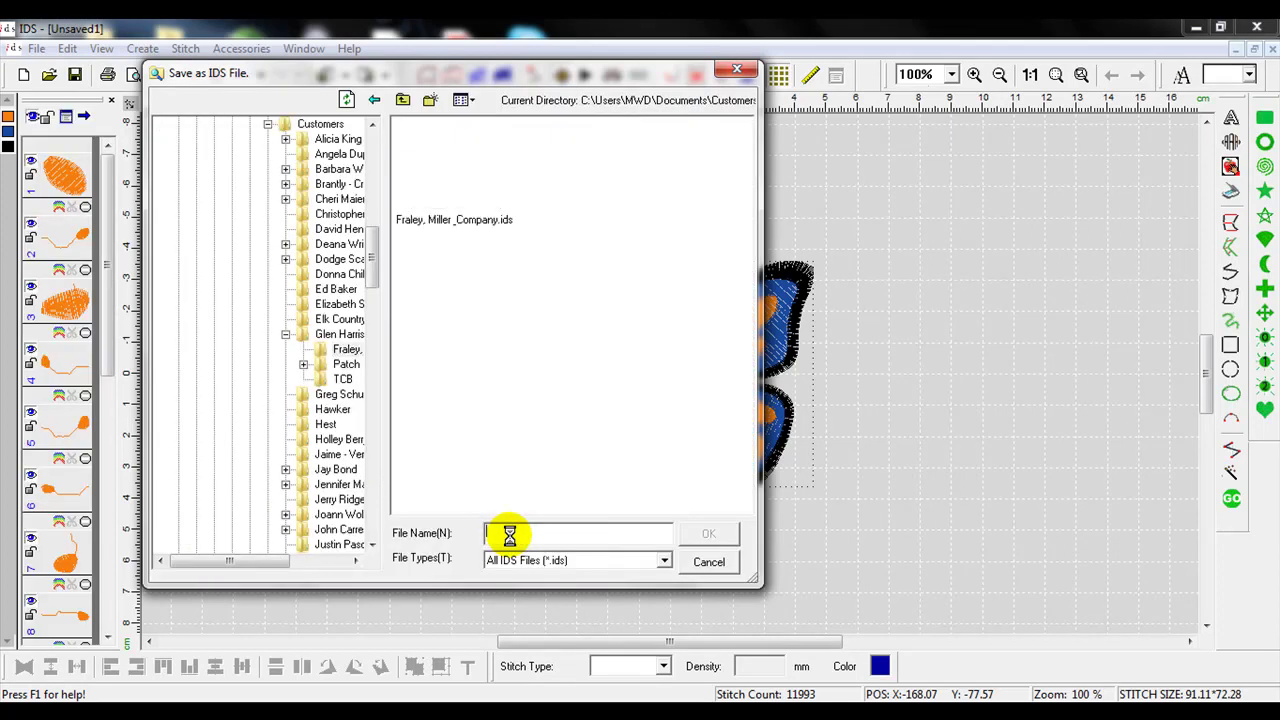
{"action": "left_click_drag", "start_coordinate": [371, 262], "coordinate": [357, 143]}
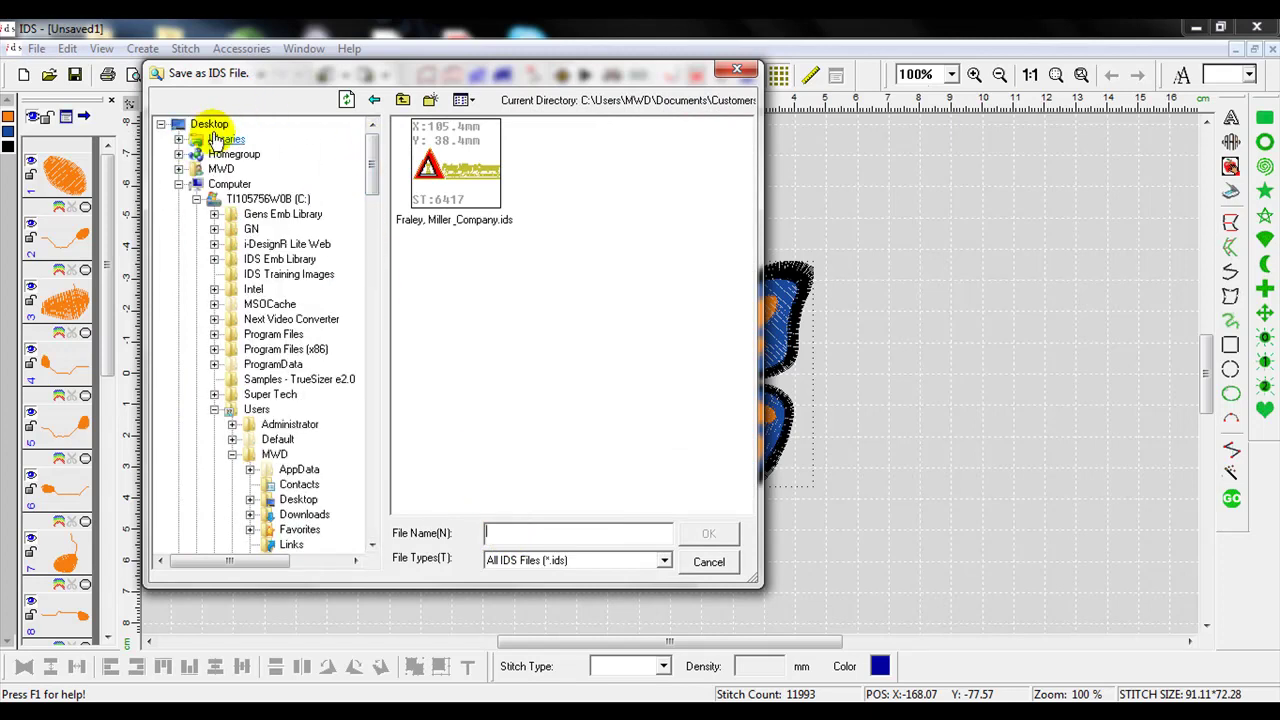
{"action": "left_click", "coordinate": [210, 124]}
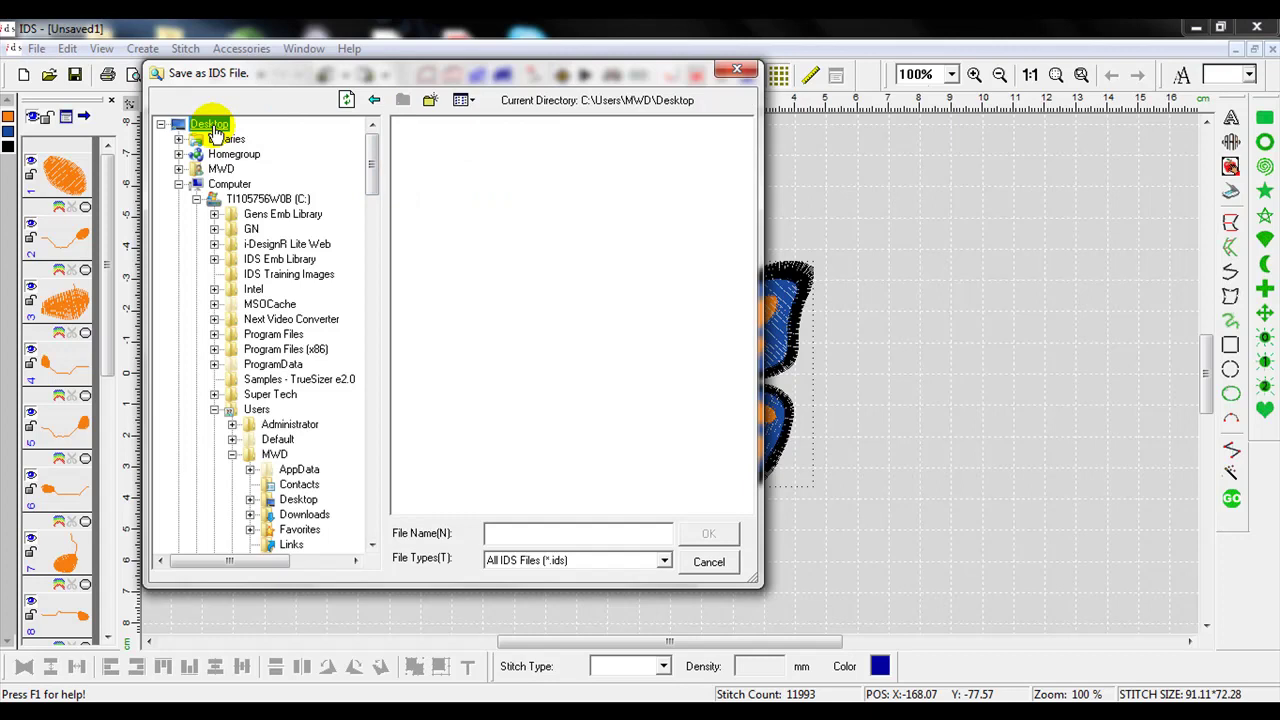
{"action": "left_click", "coordinate": [568, 534]}
{"action": "type", "text": "Butterfly"}
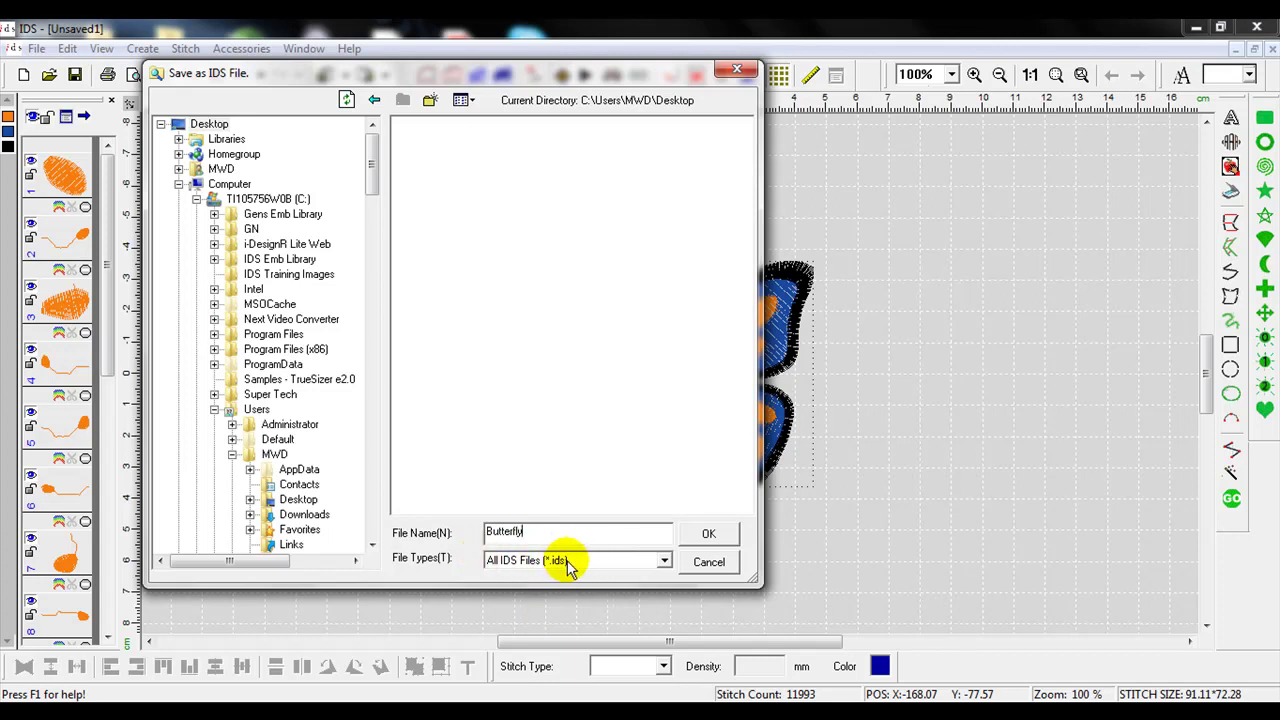
{"action": "left_click", "coordinate": [718, 536]}
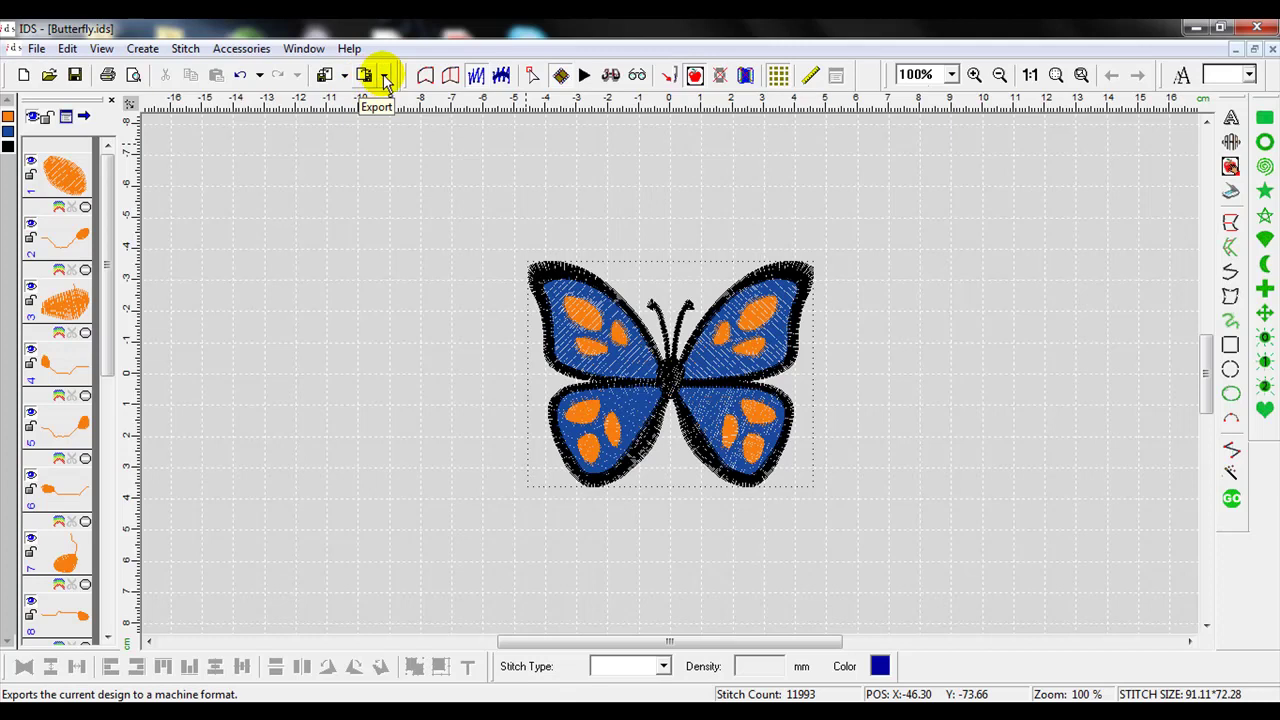
Start a design export with Tajima (DST) as the format.
{"action": "left_click", "coordinate": [386, 80]}
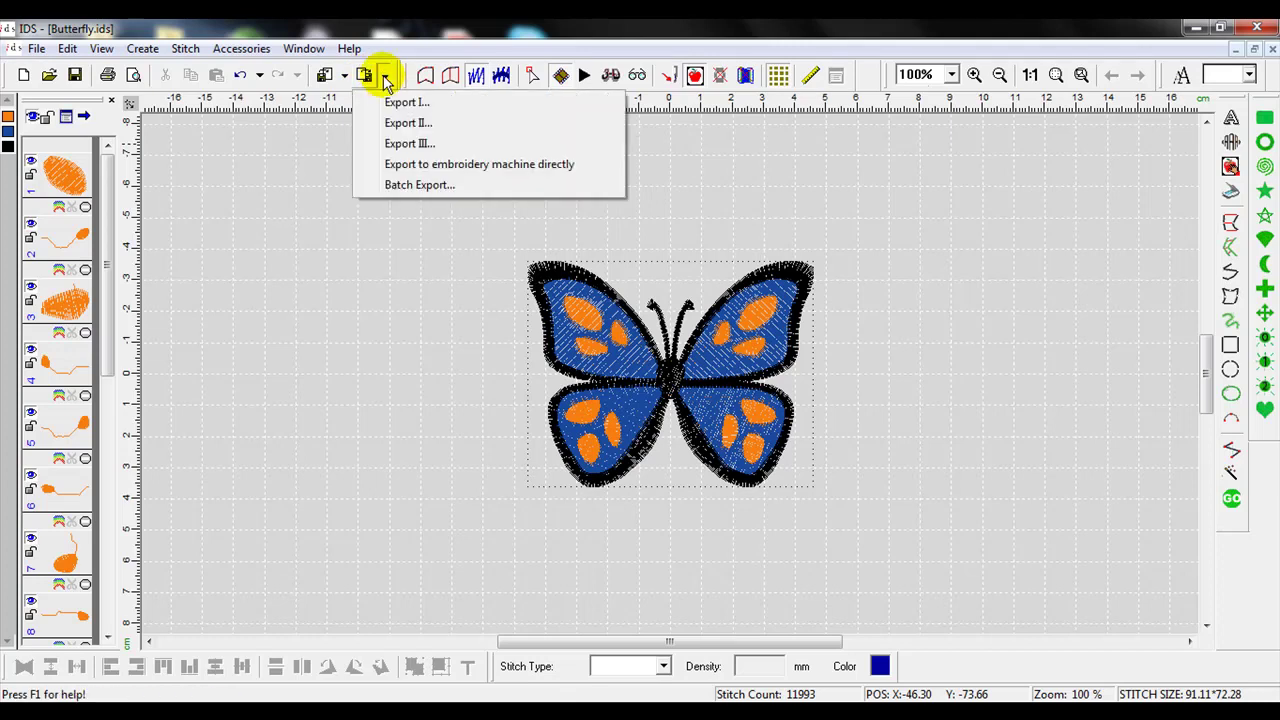
{"action": "left_click", "coordinate": [393, 103]}
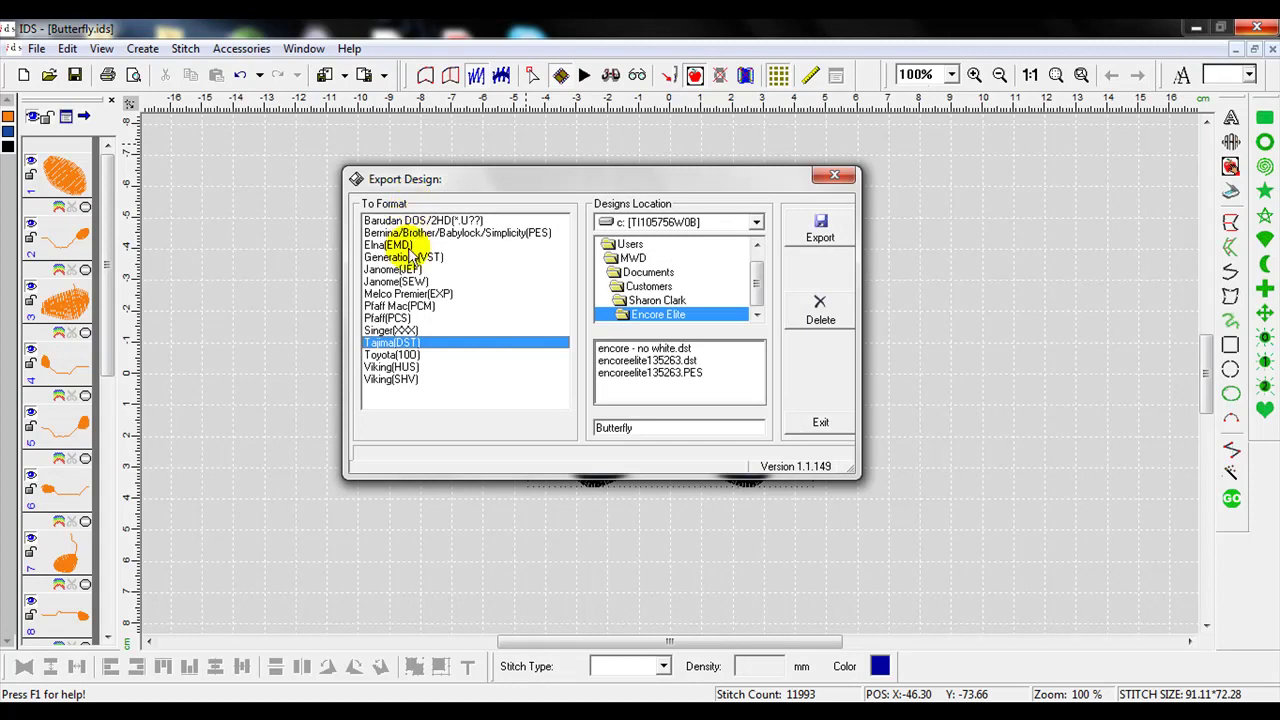
{"action": "left_click", "coordinate": [452, 343]}
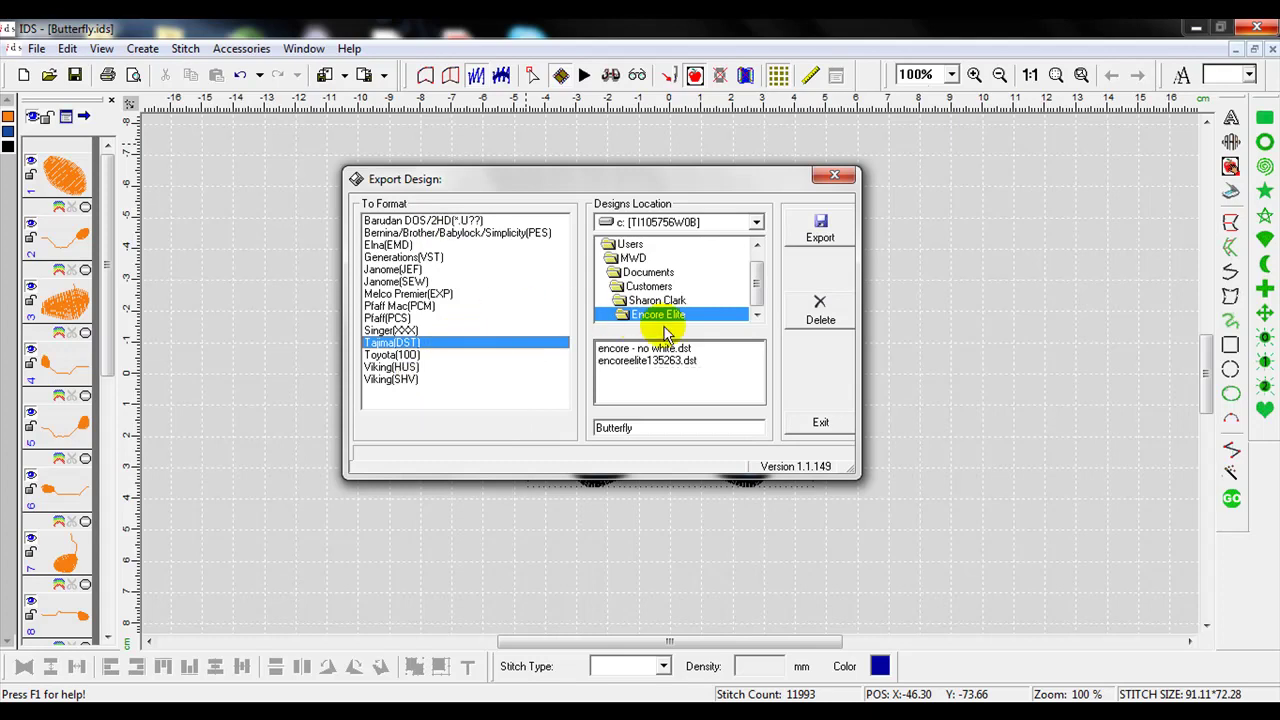
Set the export location to C:\Users\<user>\Desktop.
{"action": "left_click", "coordinate": [756, 221]}
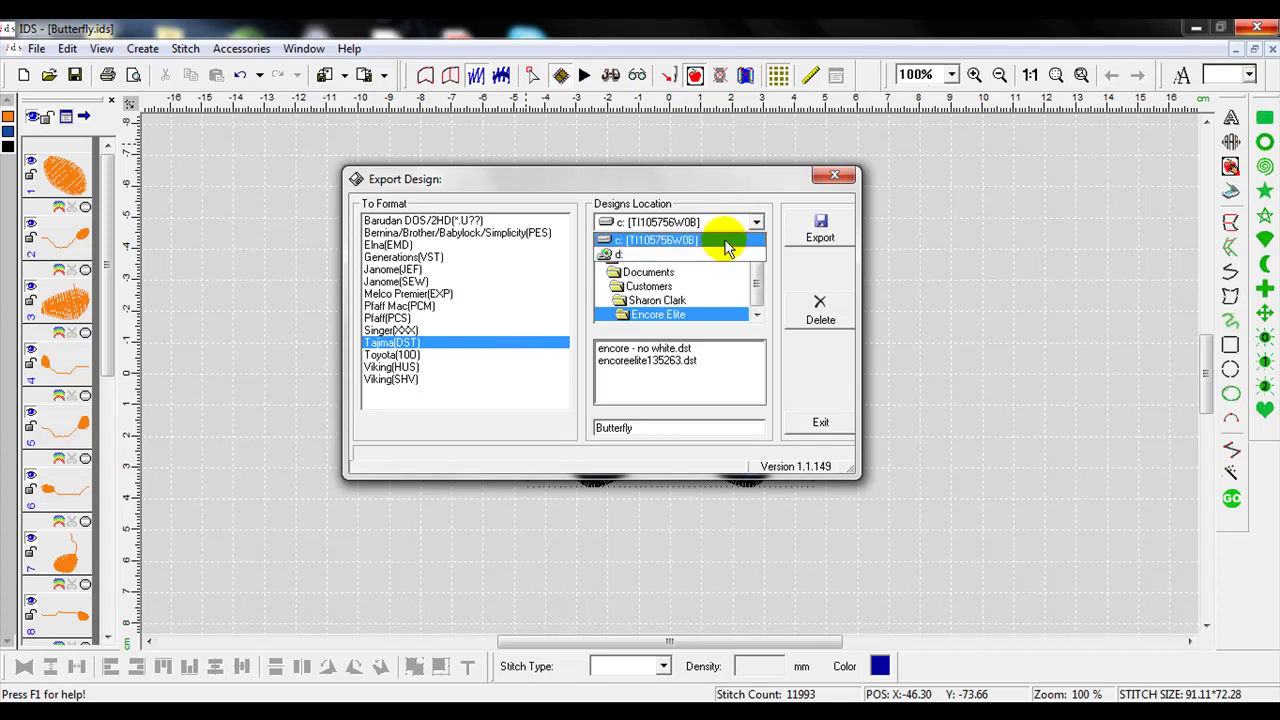
{"action": "left_click", "coordinate": [727, 243]}
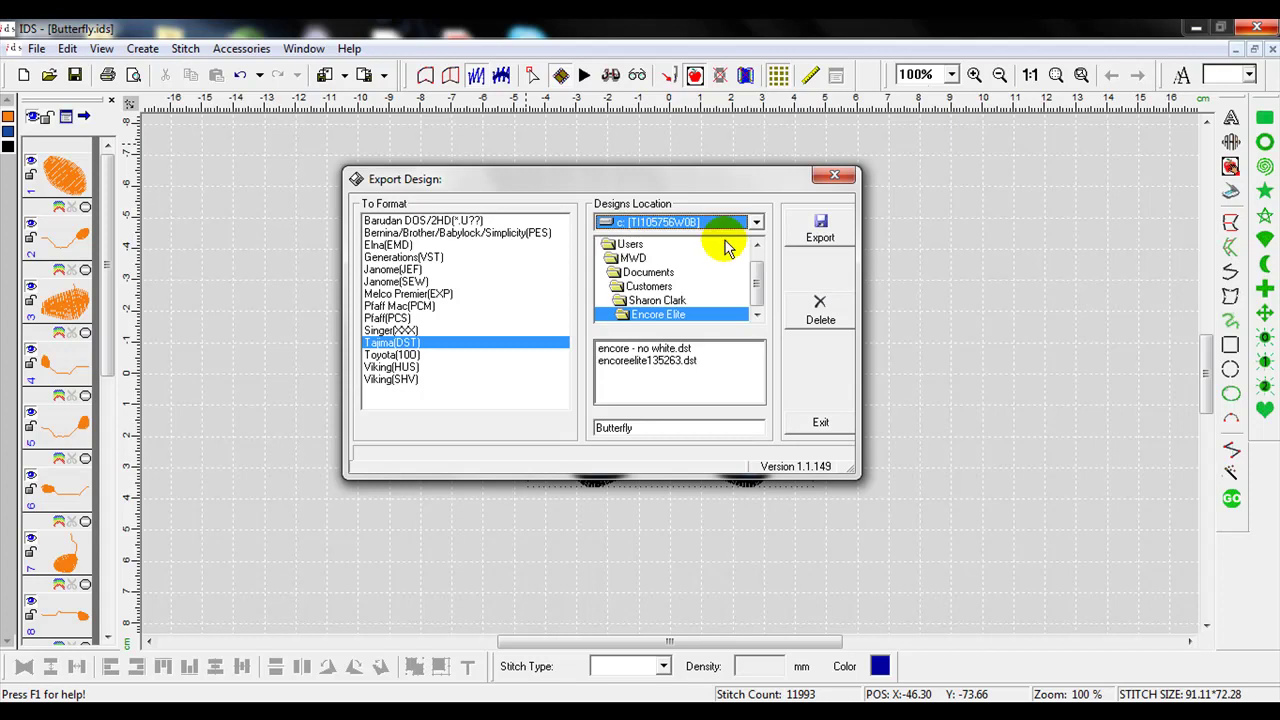
{"action": "left_click", "coordinate": [757, 246]}
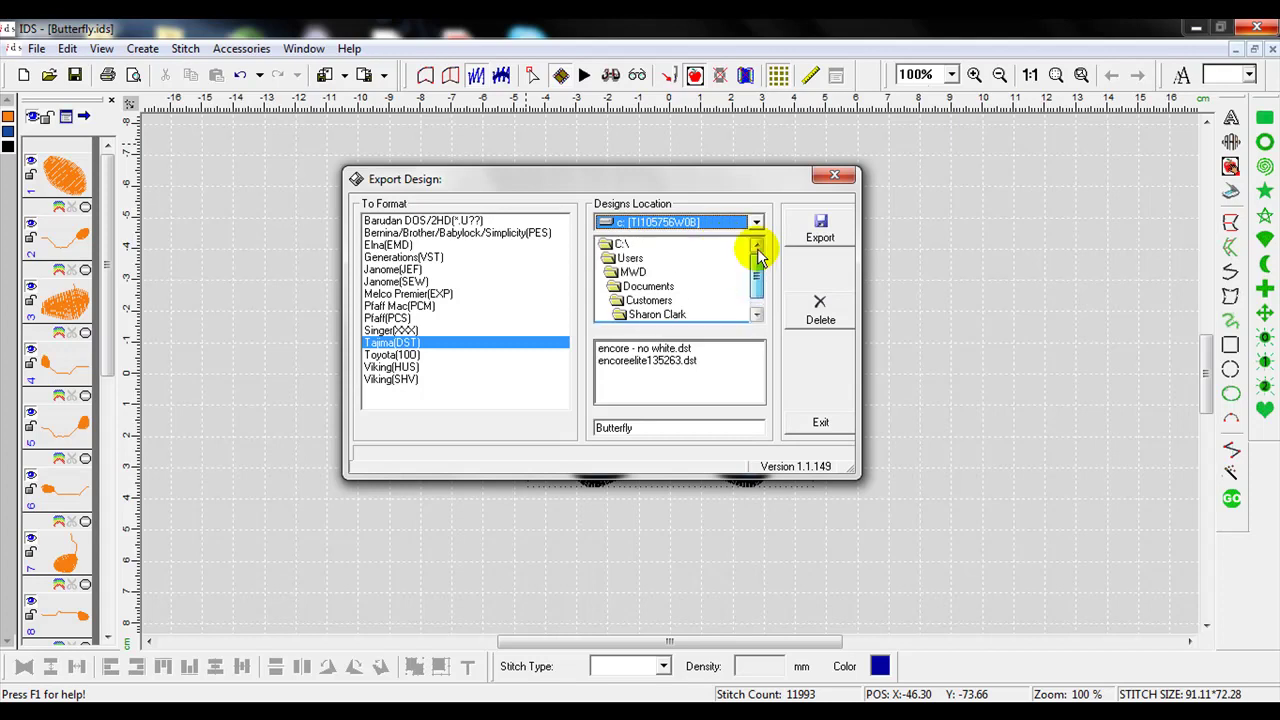
{"action": "left_click_drag", "start_coordinate": [757, 257], "coordinate": [762, 262]}
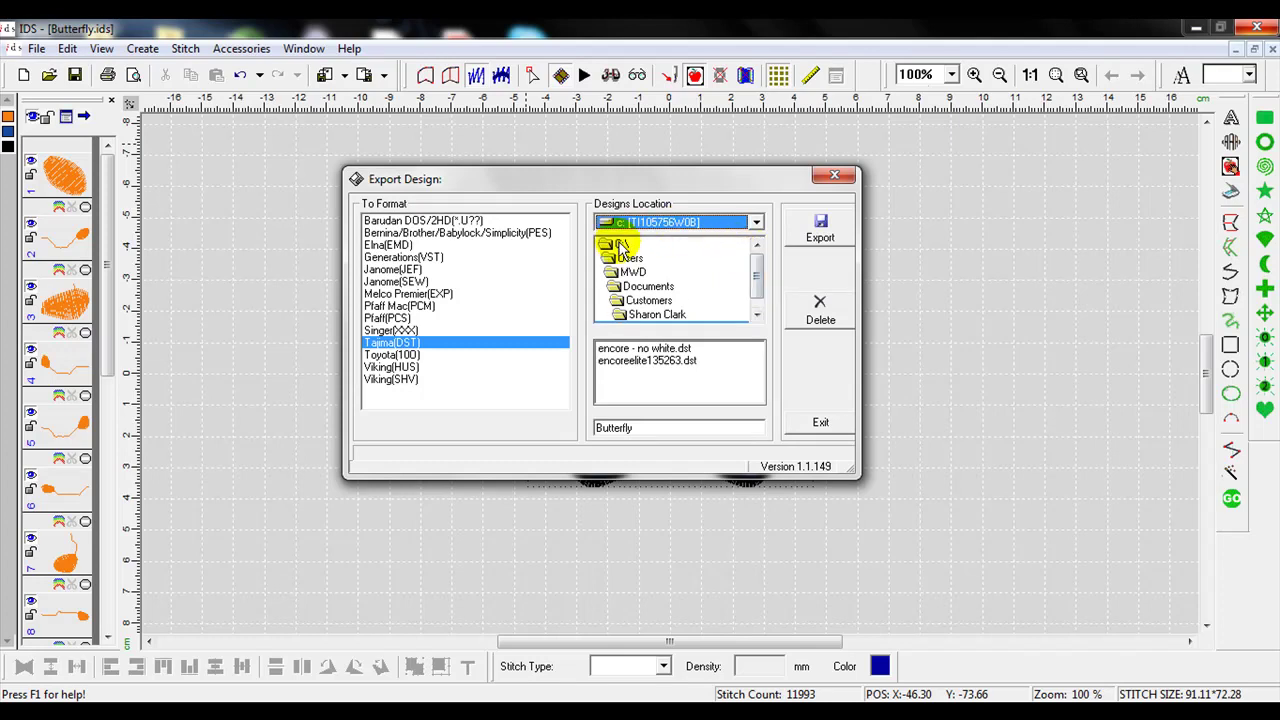
{"action": "double_click", "coordinate": [622, 245]}
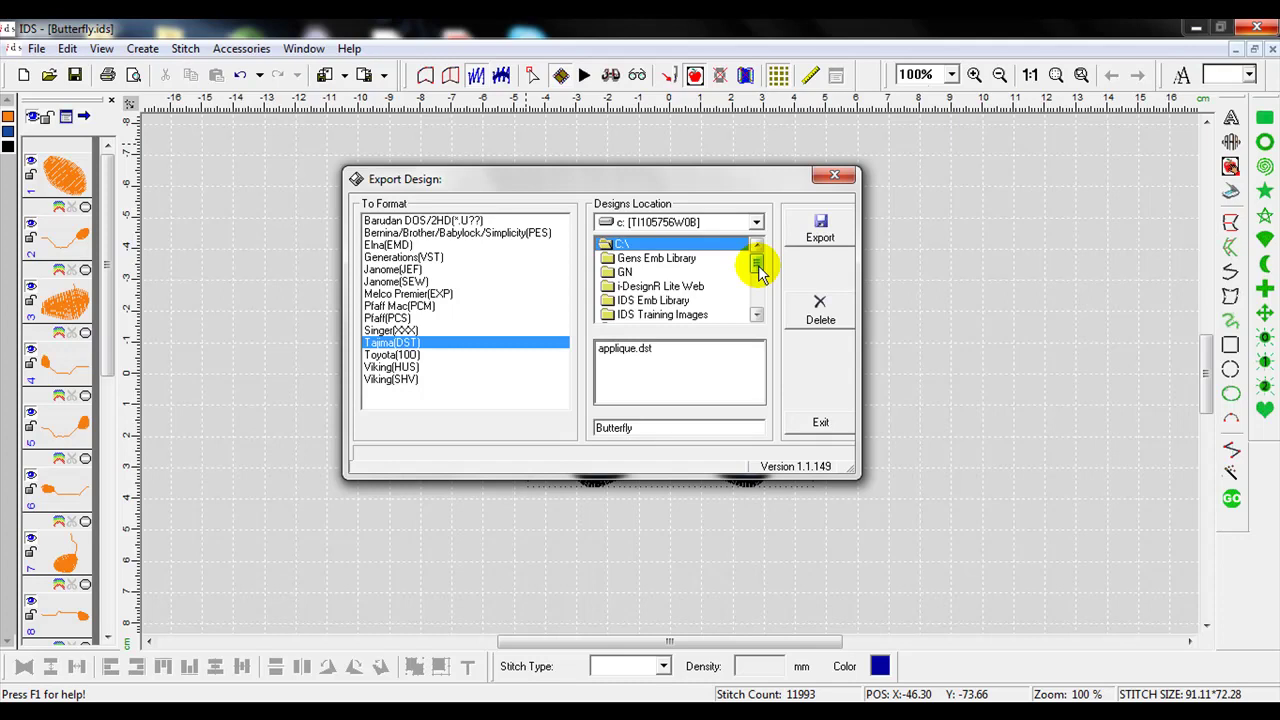
{"action": "left_click_drag", "start_coordinate": [757, 268], "coordinate": [759, 295]}
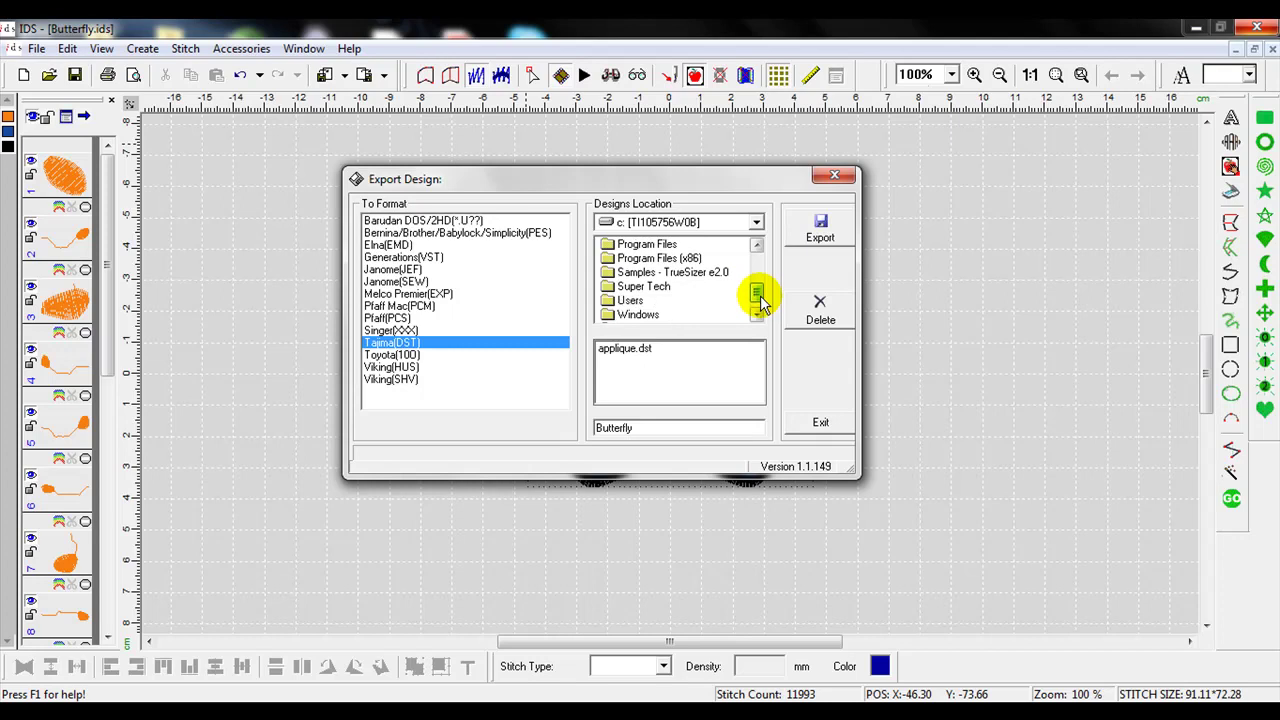
{"action": "double_click", "coordinate": [632, 300]}
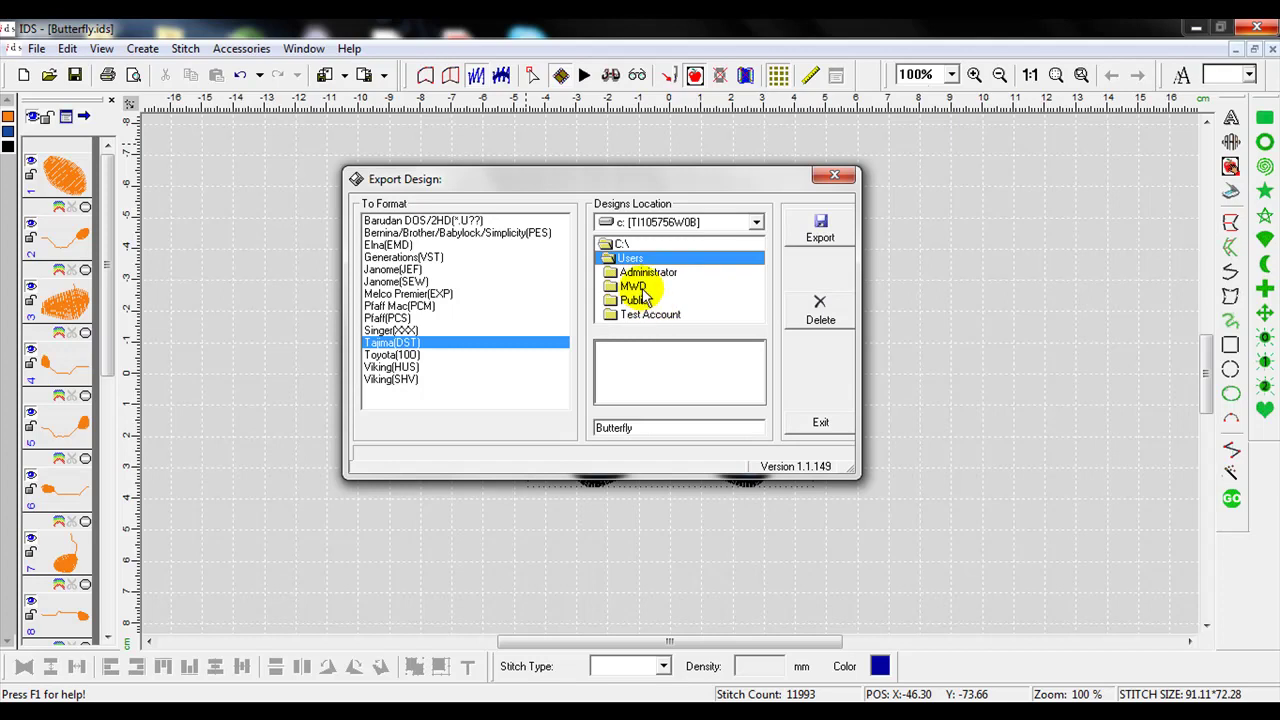
{"action": "left_click", "coordinate": [642, 287]}
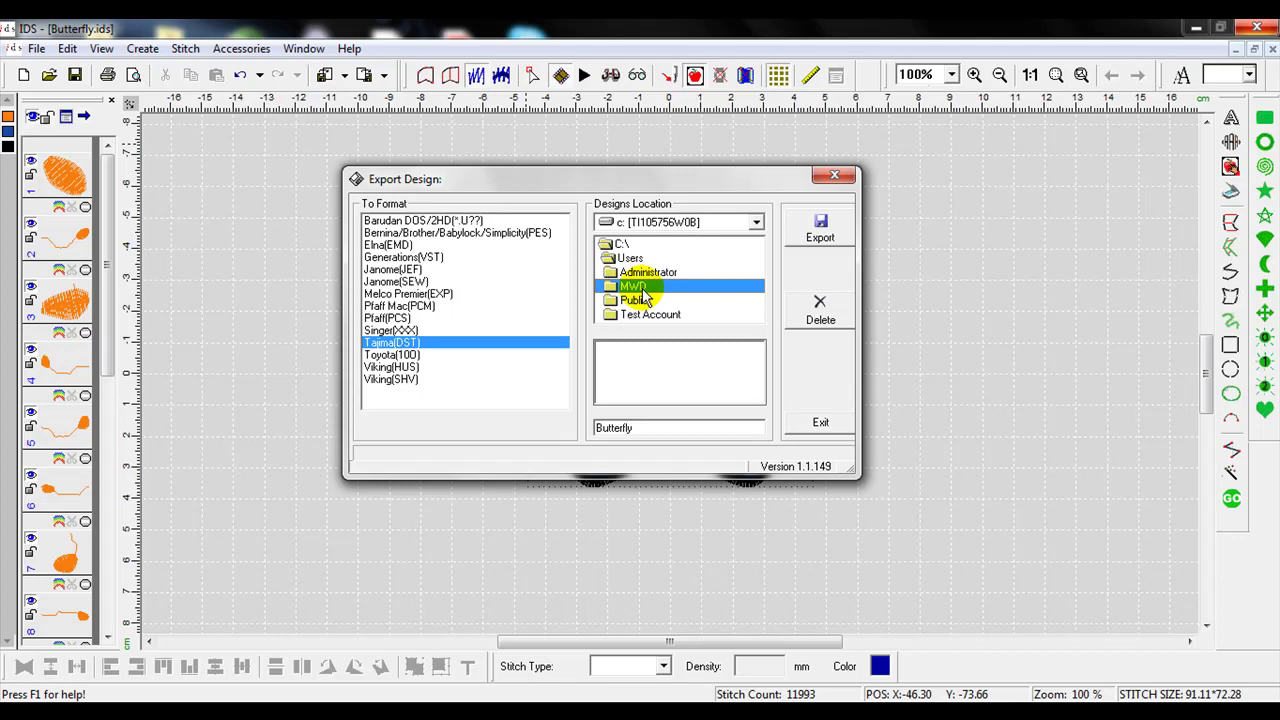
{"action": "double_click", "coordinate": [641, 288]}
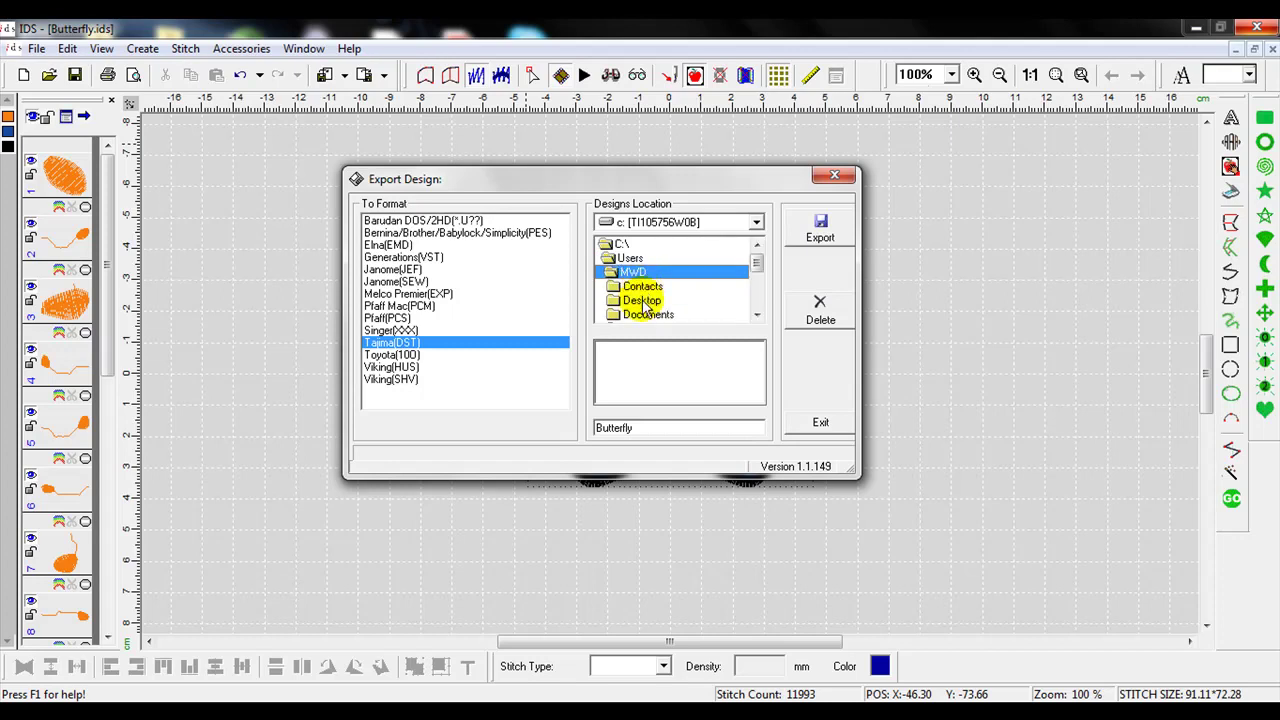
{"action": "double_click", "coordinate": [643, 302]}
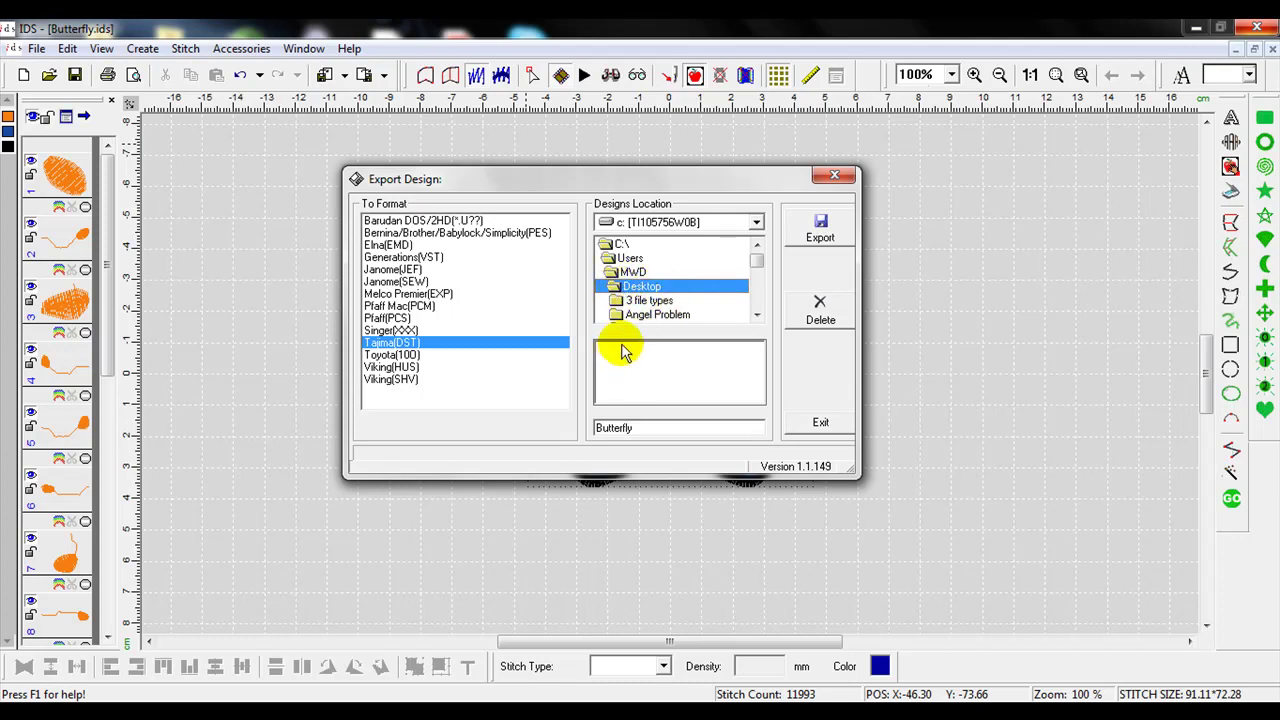
Keep the name Butterfly and export the DST file.
{"action": "mouse_move", "coordinate": [645, 372]}
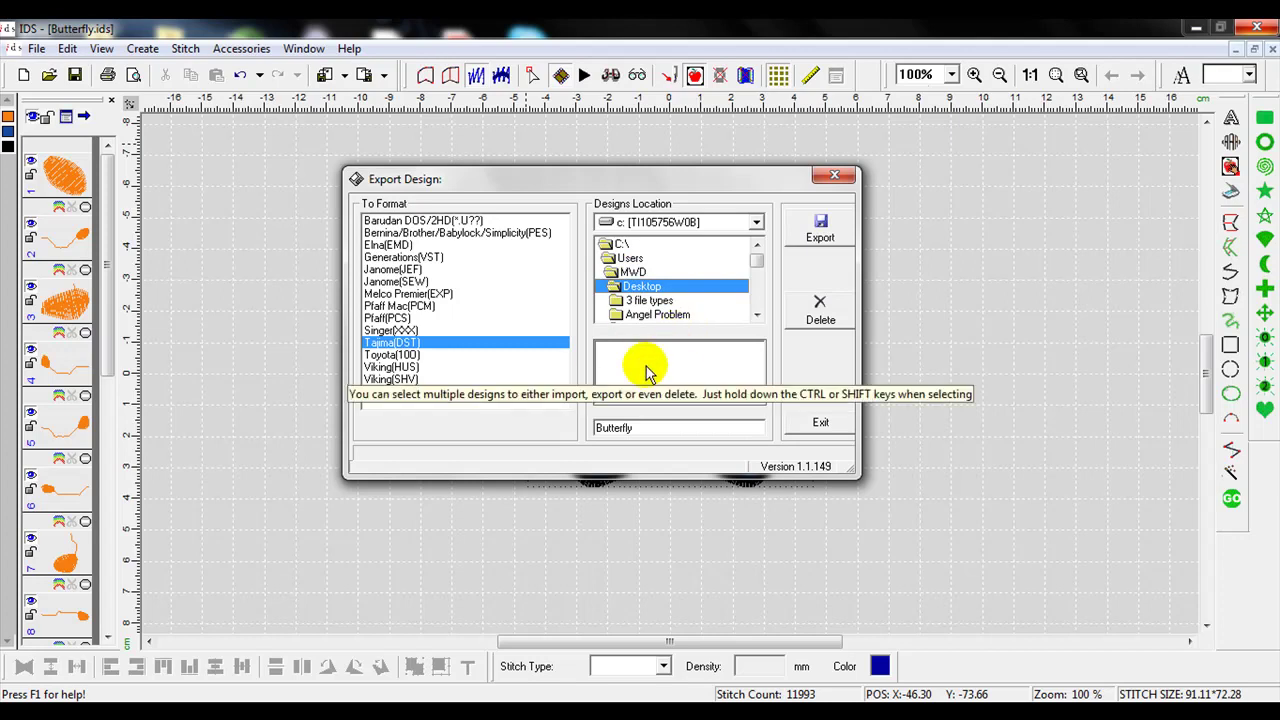
{"action": "left_click", "coordinate": [636, 428]}
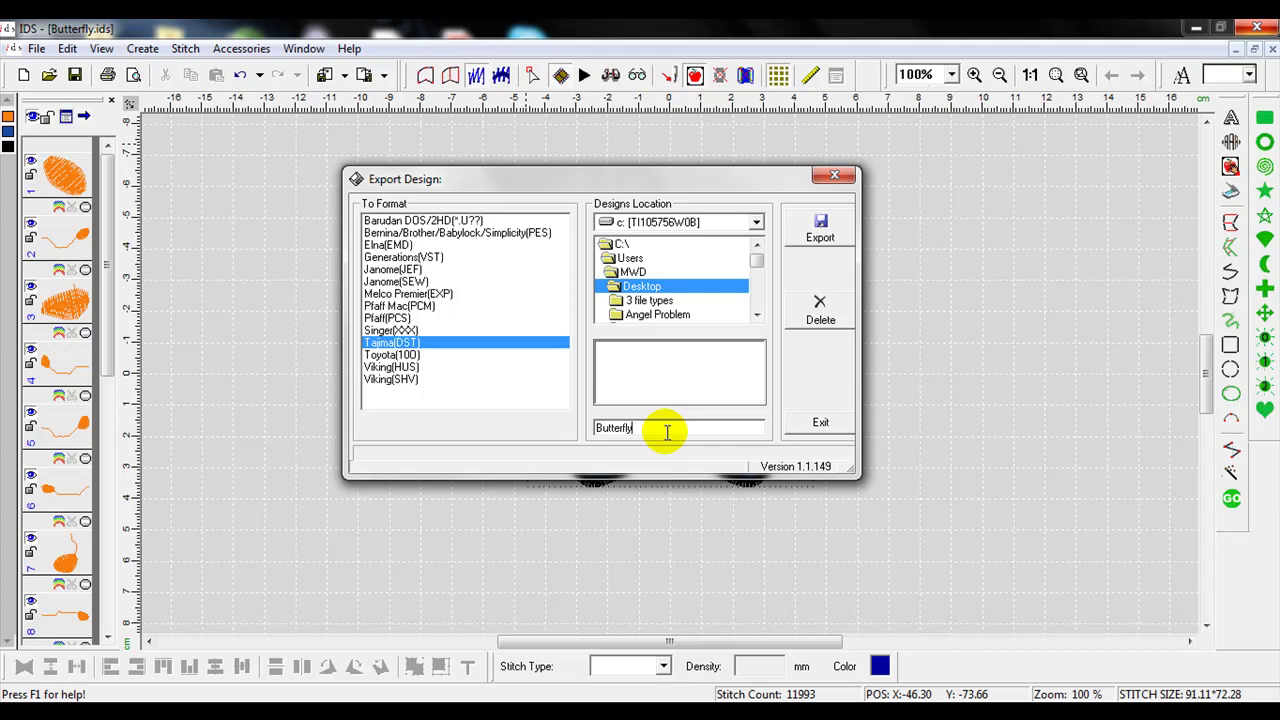
{"action": "left_click", "coordinate": [822, 230]}
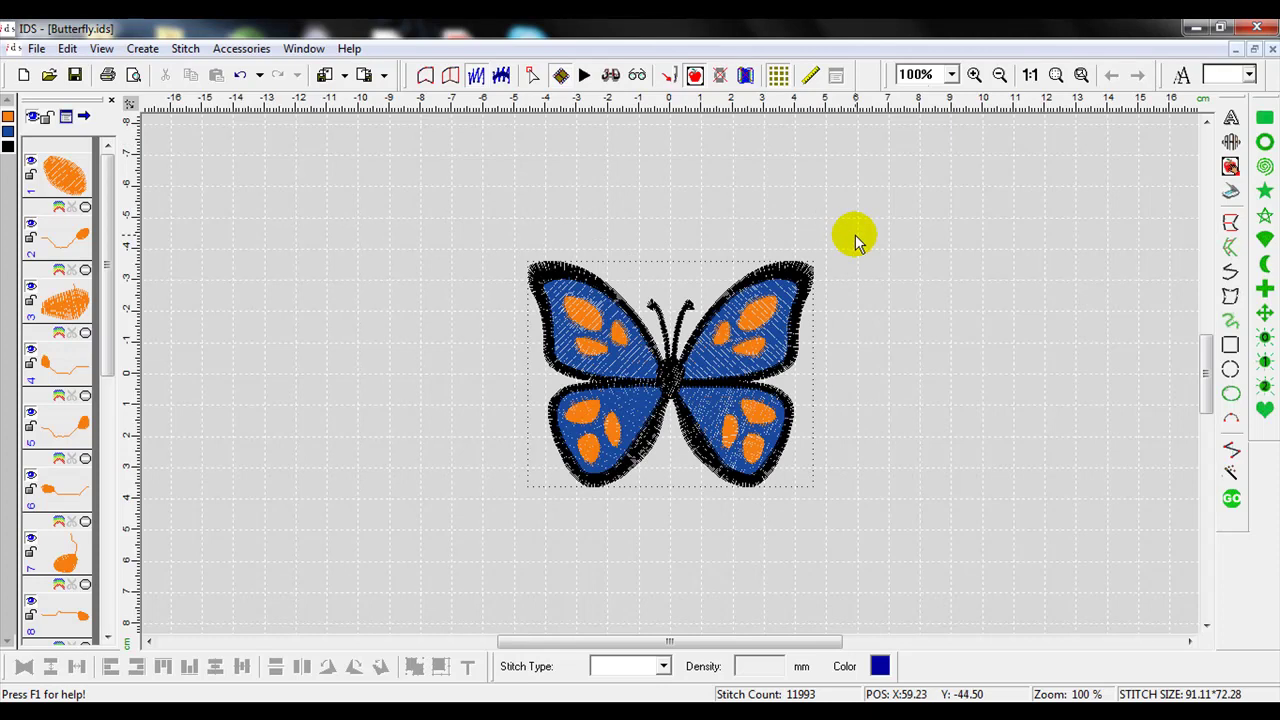
{"action": "left_click", "coordinate": [1060, 413]}
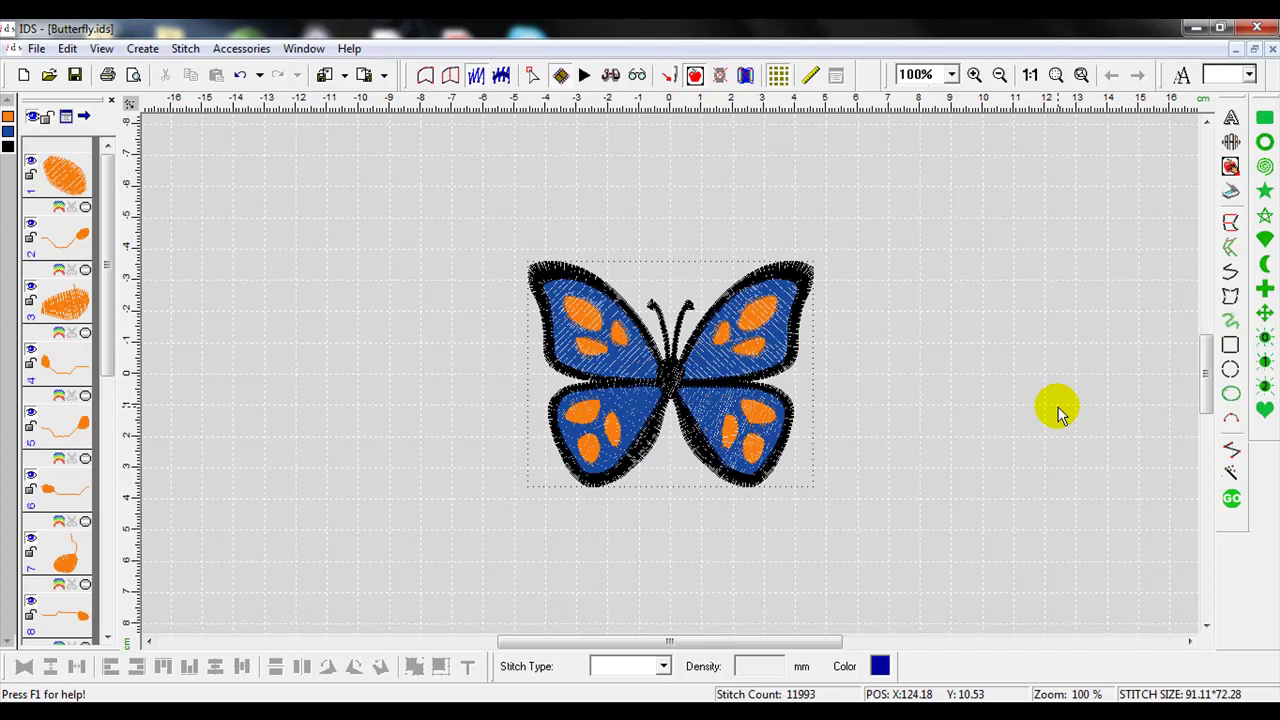
{"action": "left_click", "coordinate": [143, 49]}
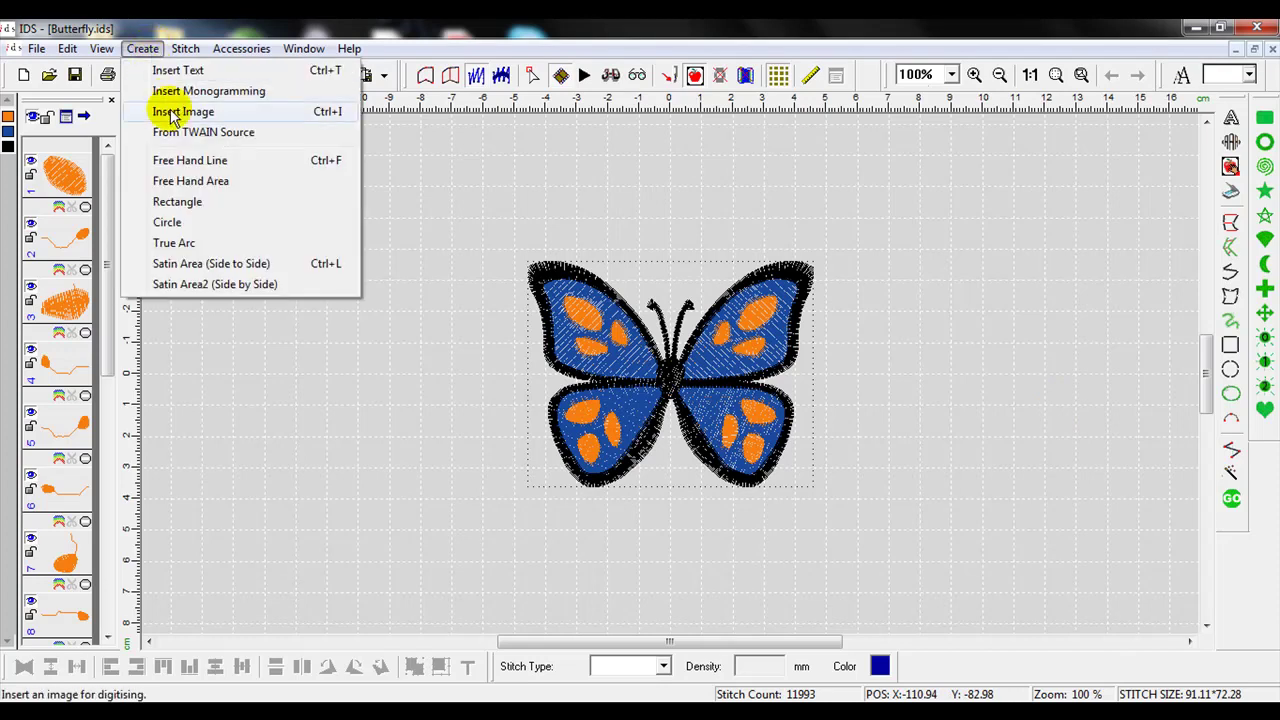
{"action": "left_click", "coordinate": [1161, 223]}
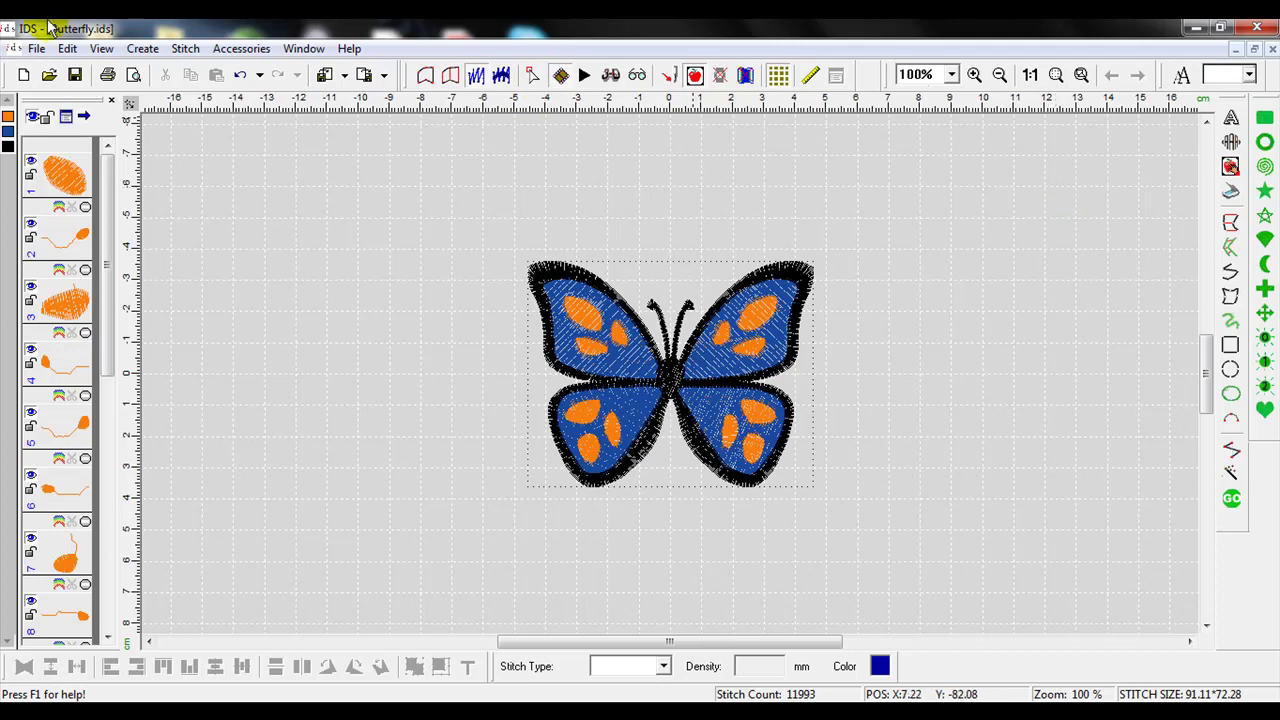
Create a new blank design, then open Butterfly.ids showing the 11993-stitch butterfly.
{"action": "left_click", "coordinate": [36, 49]}
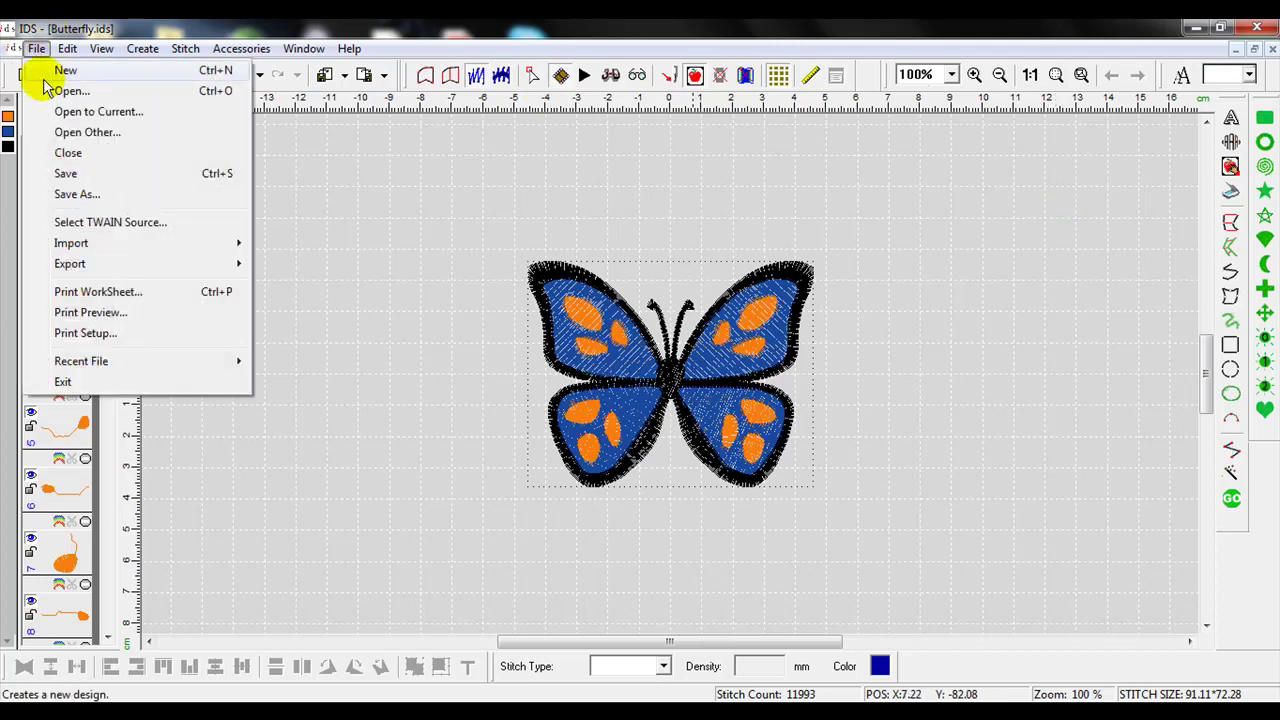
{"action": "left_click", "coordinate": [45, 72]}
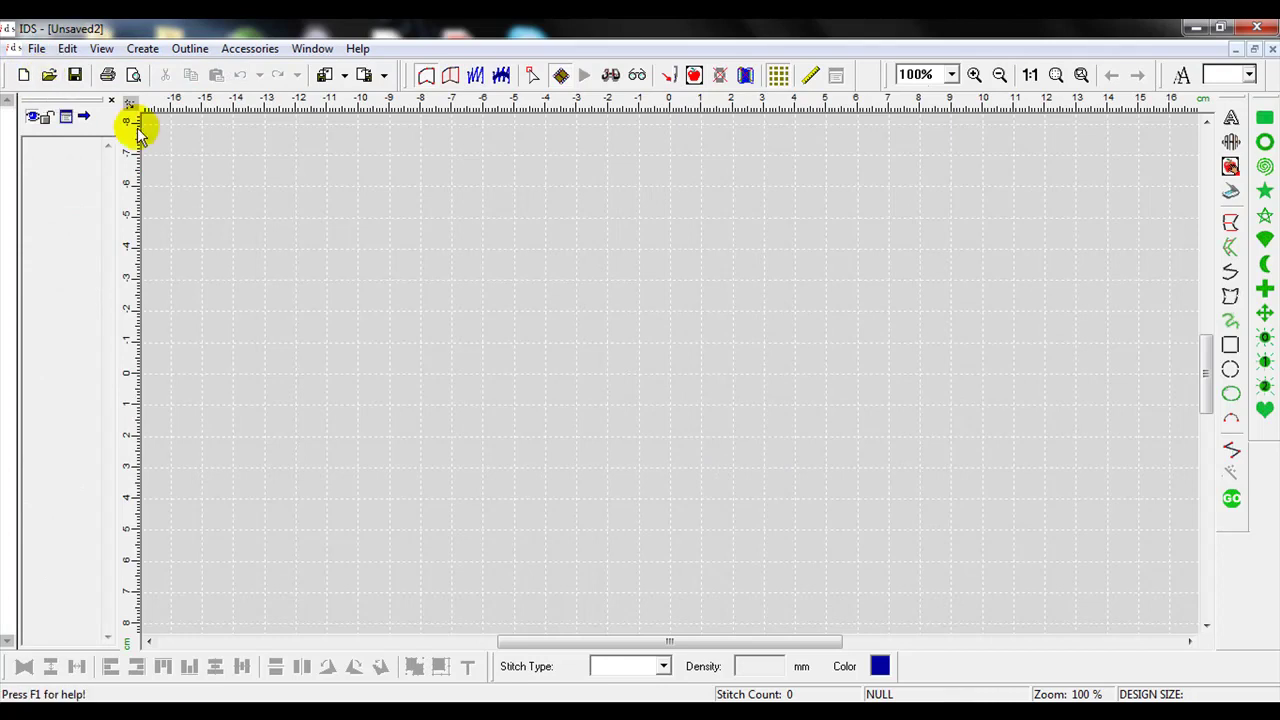
{"action": "left_click", "coordinate": [37, 50]}
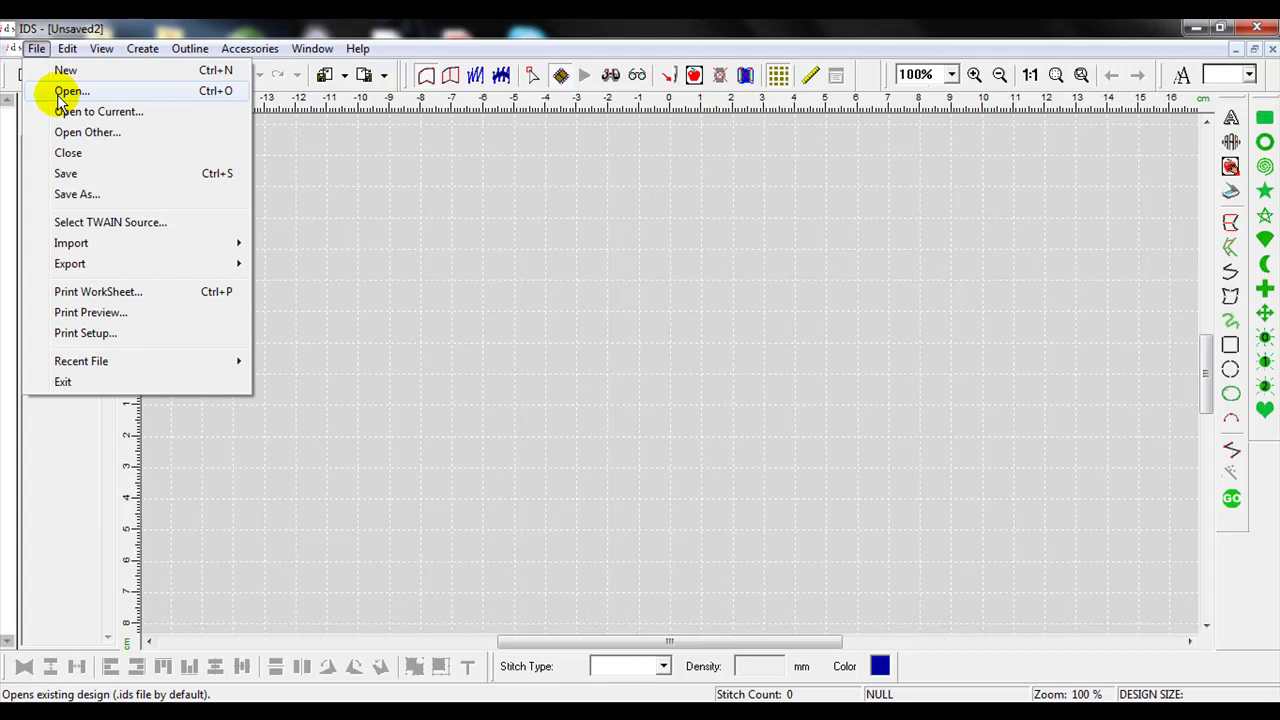
{"action": "left_click", "coordinate": [62, 92]}
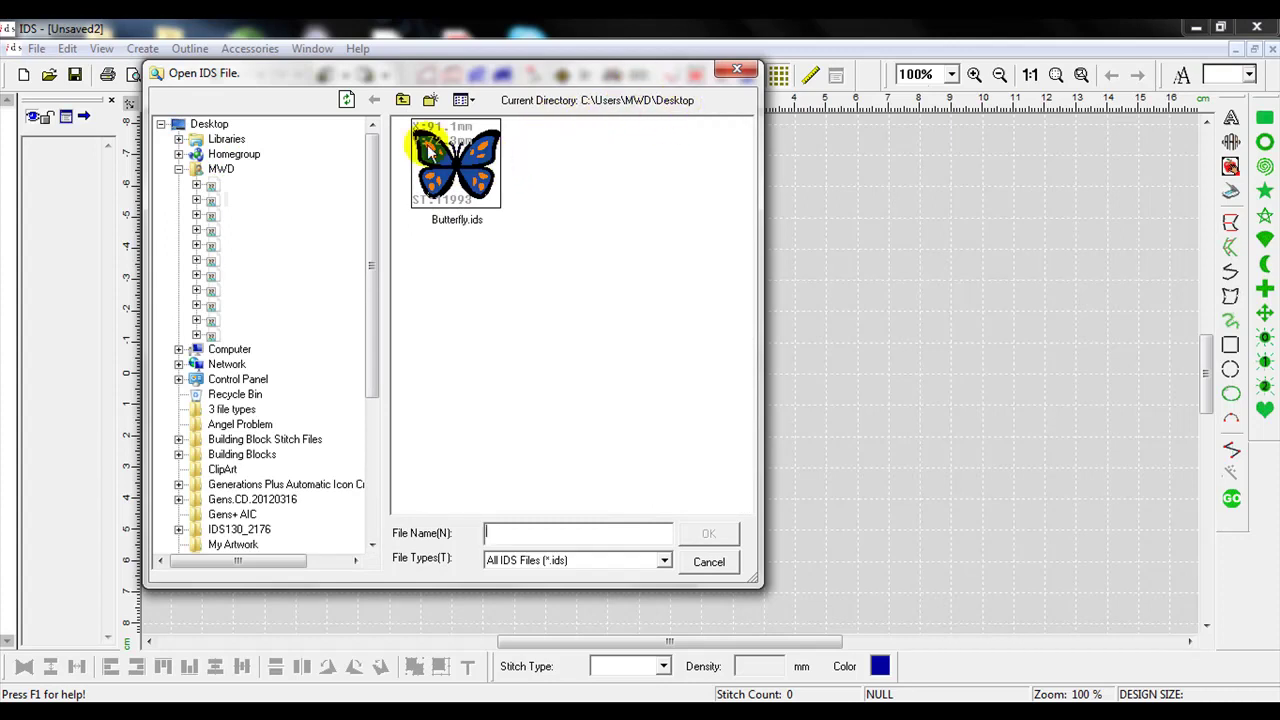
{"action": "left_click", "coordinate": [456, 162]}
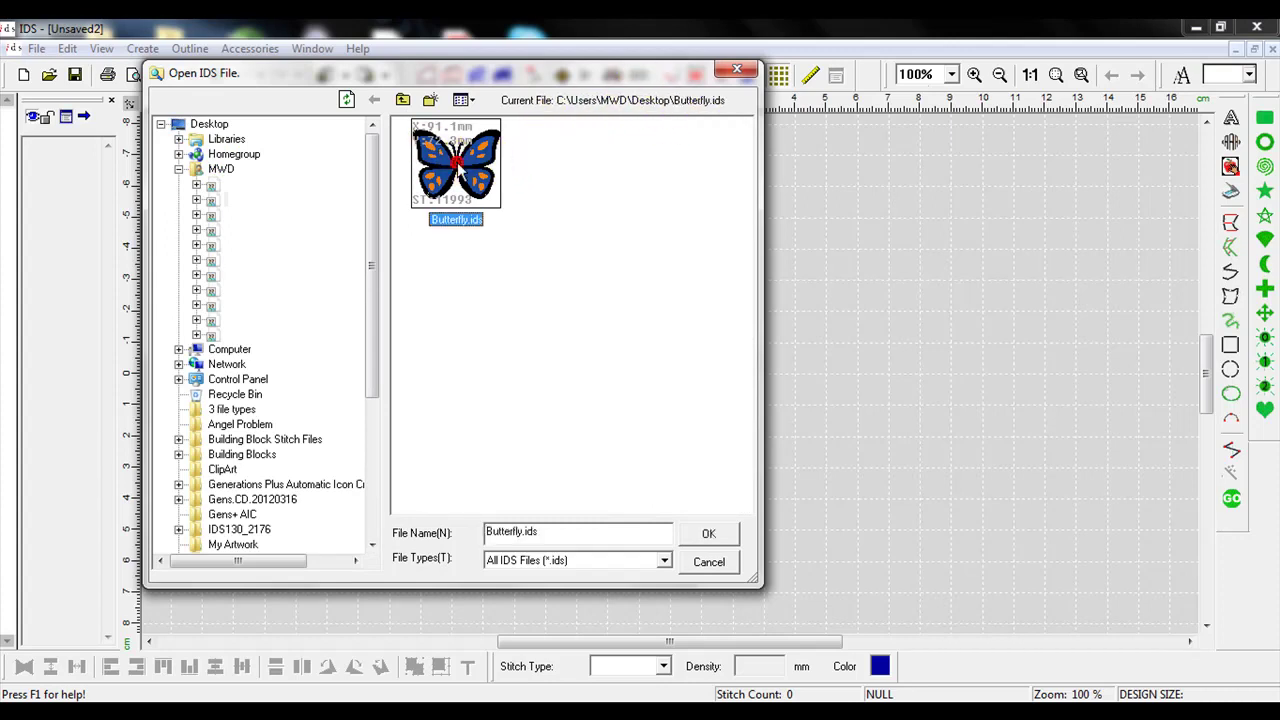
{"action": "left_click", "coordinate": [728, 537]}
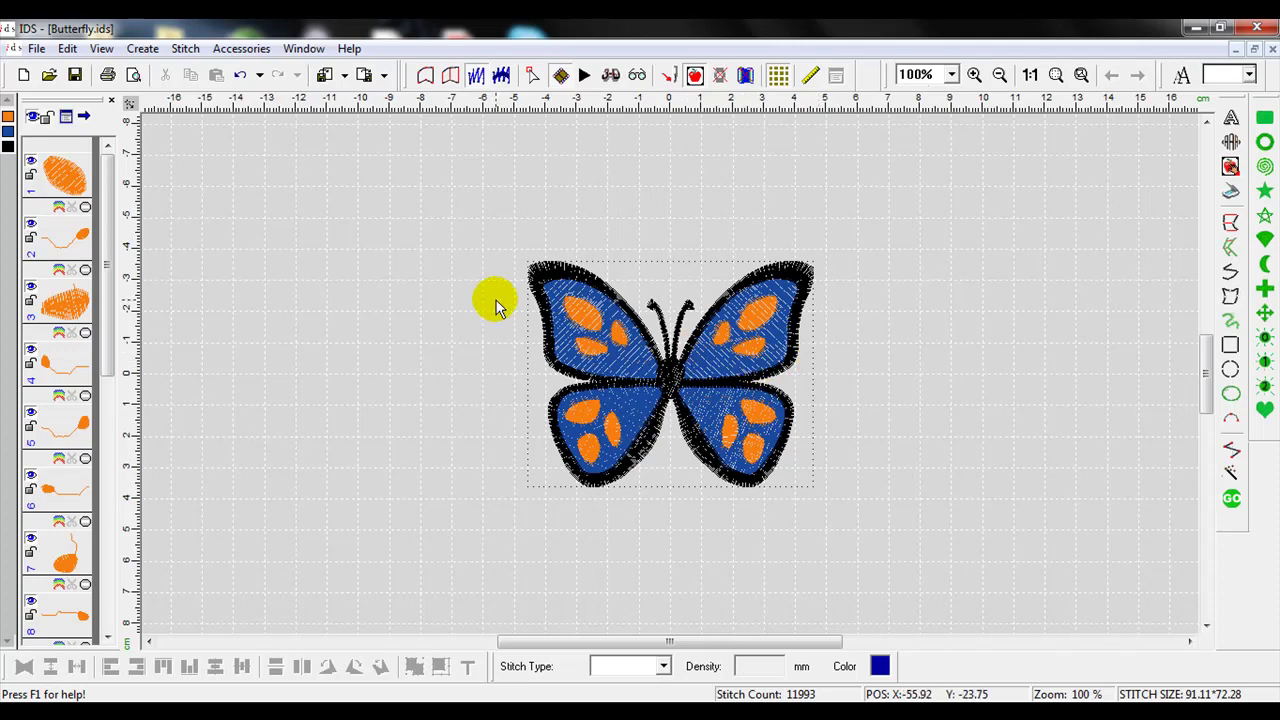
Start blank design Unsaved3 and select Butterfly.DST in Import Designs with Tajima (DST) format.
{"action": "left_click", "coordinate": [36, 48]}
{"action": "left_click", "coordinate": [40, 72]}
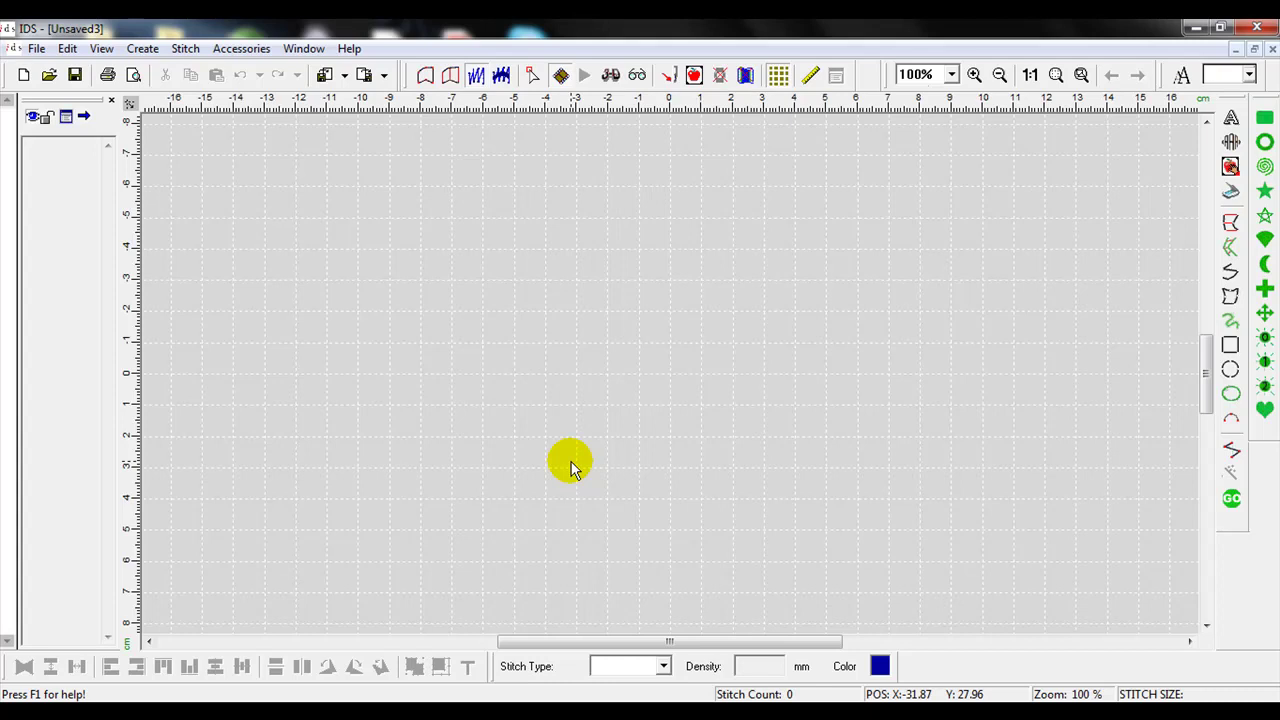
{"action": "left_click", "coordinate": [345, 76]}
{"action": "left_click", "coordinate": [355, 103]}
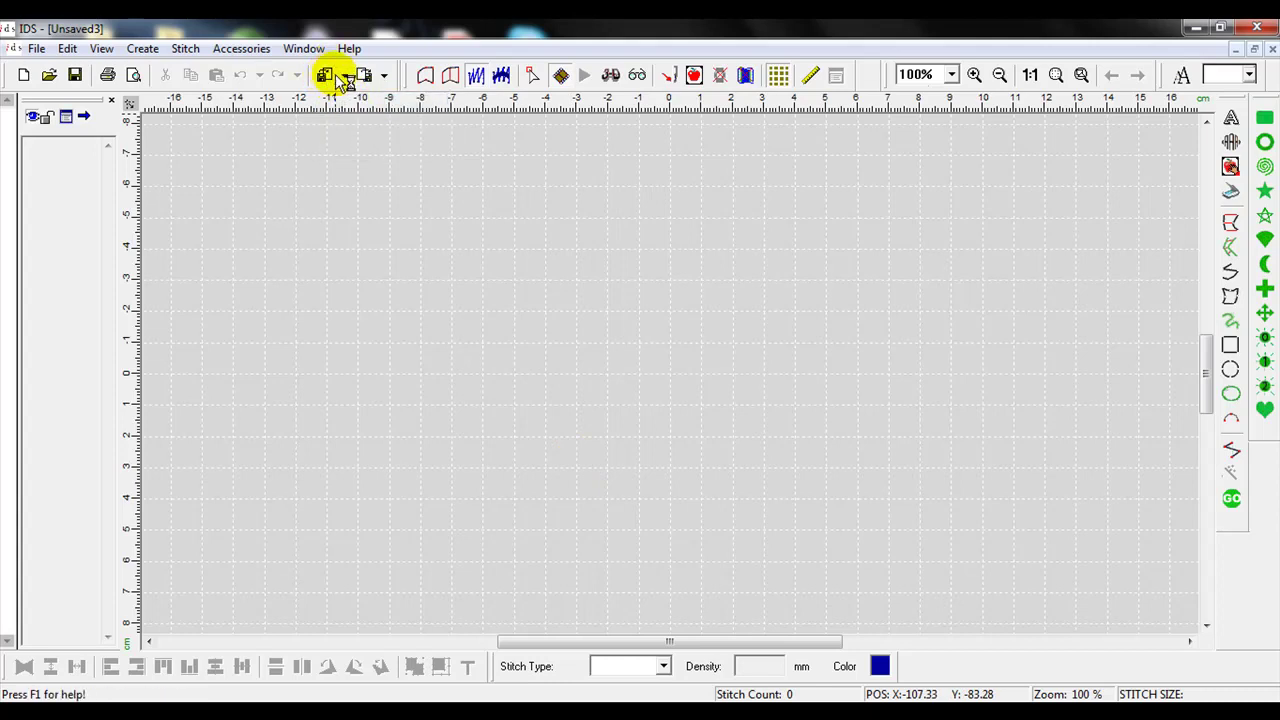
{"action": "left_click", "coordinate": [327, 79]}
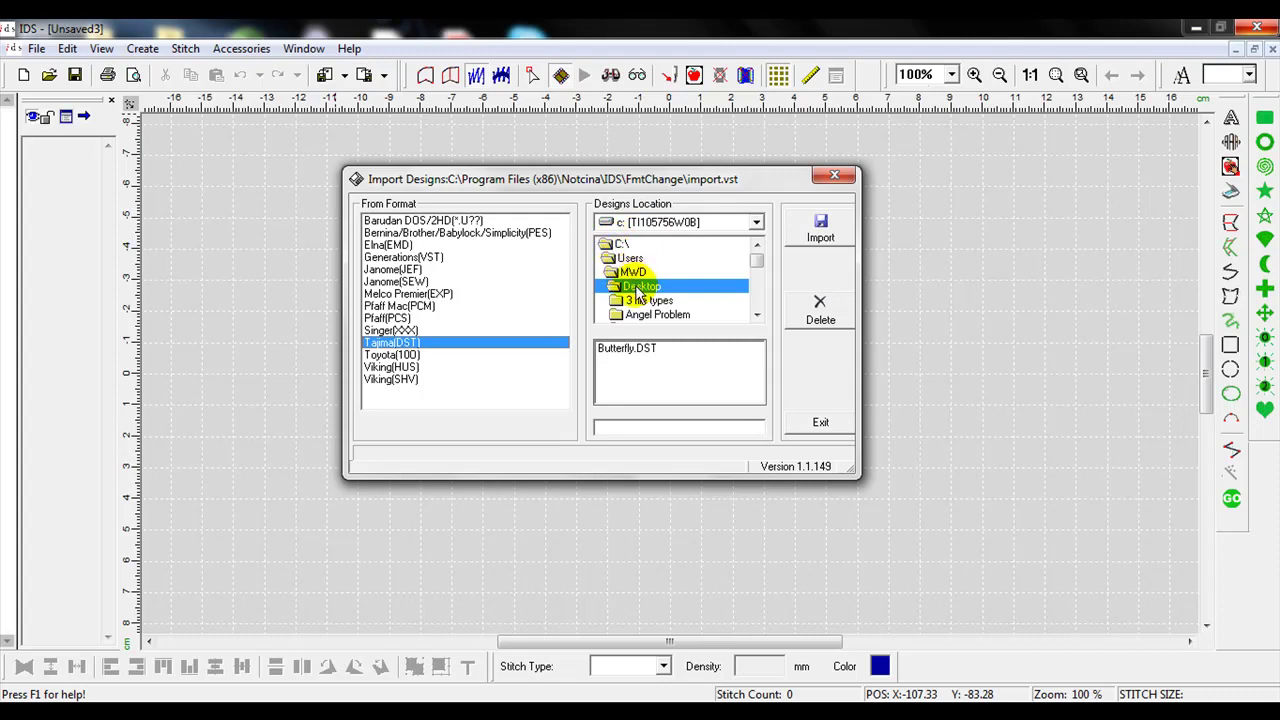
{"action": "left_click", "coordinate": [636, 350]}
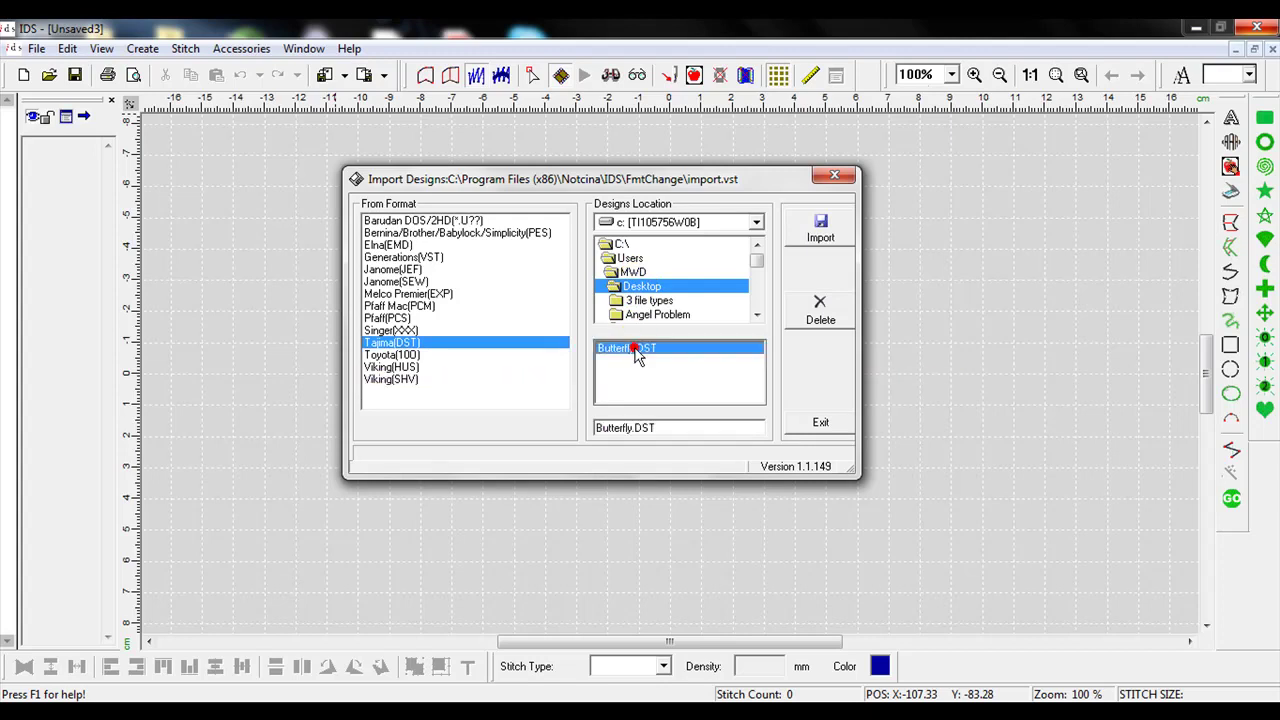
Import Butterfly.DST, giving a blue and teal butterfly of 11999 stitches at 91.10×72.20.
{"action": "left_click", "coordinate": [819, 230]}
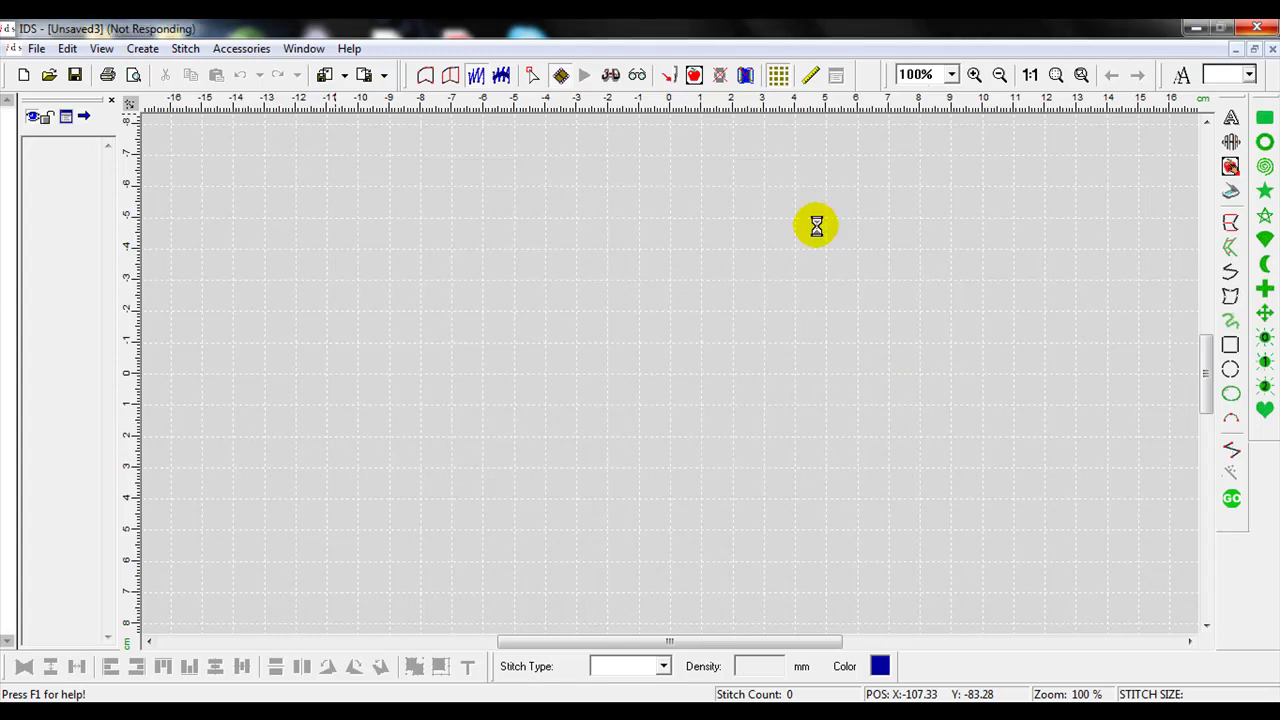
{"action": "left_click", "coordinate": [966, 336]}
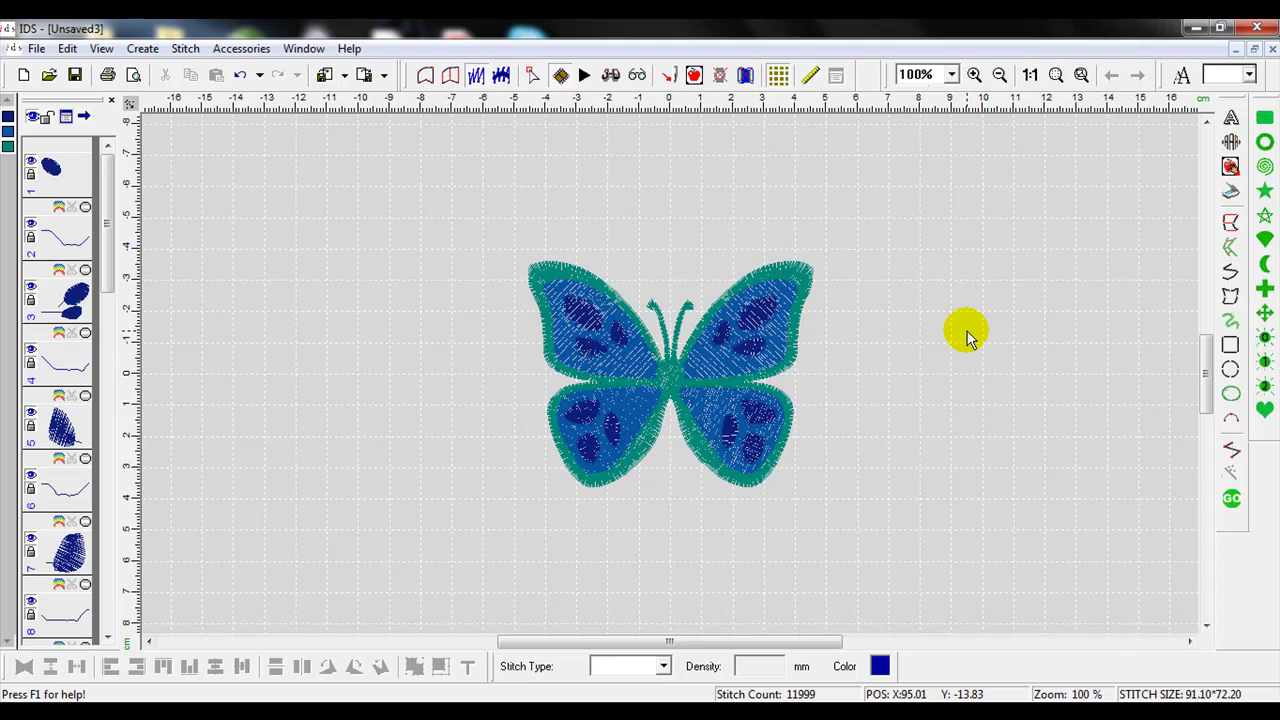
{"action": "left_click", "coordinate": [967, 337]}
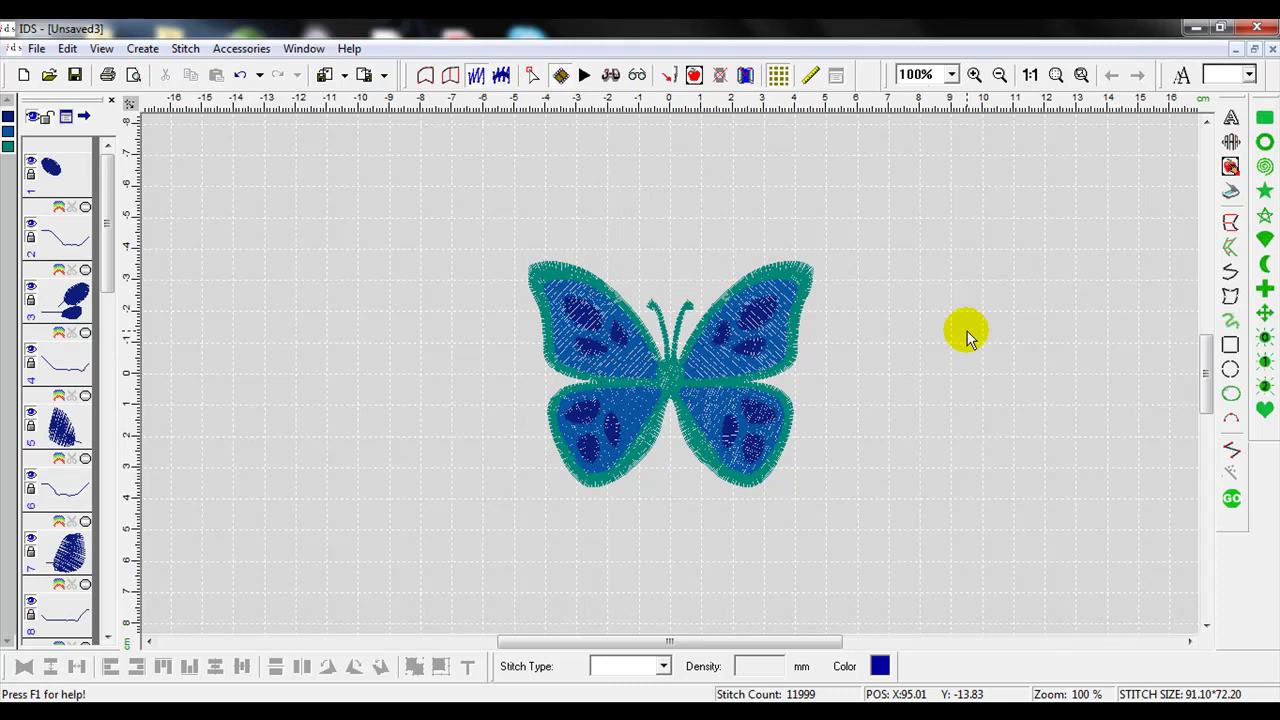